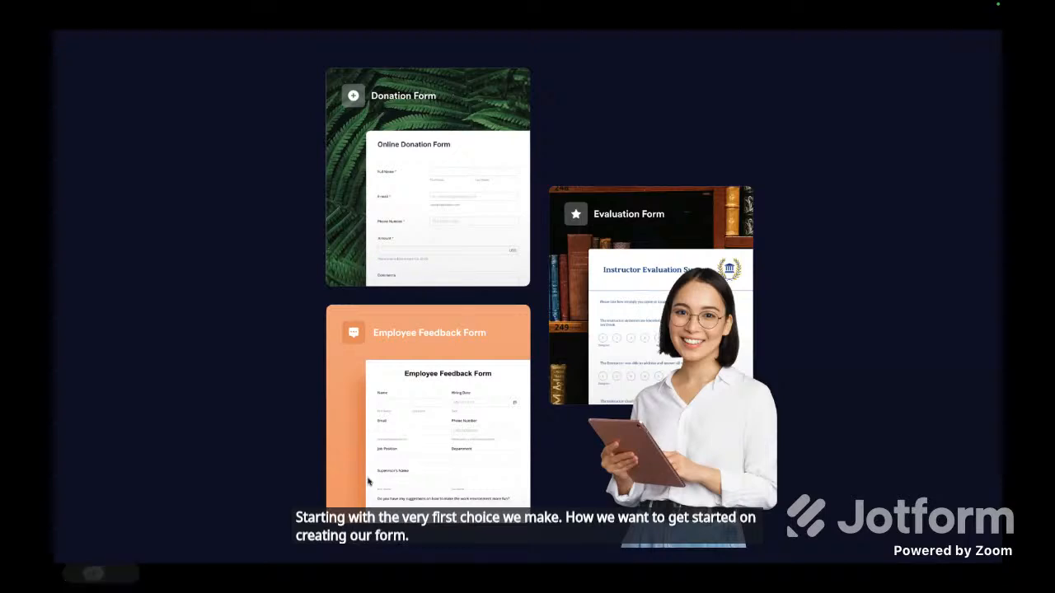
Switch to the Firefox window with the Jotform workspace and begin creating a new form.
key("ctrl+Up")
left_click(566, 288)
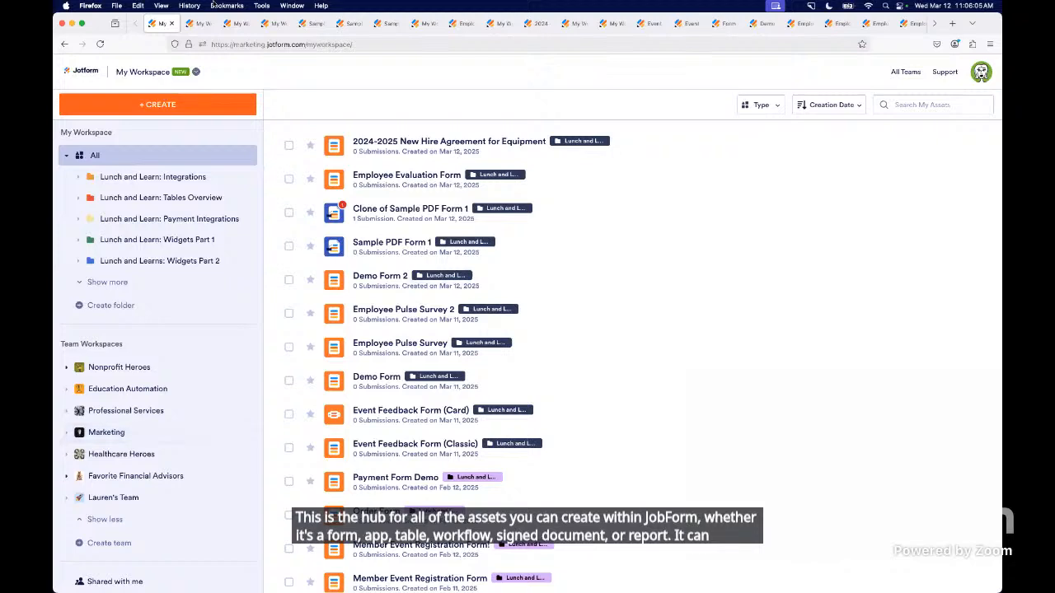
left_click(182, 107)
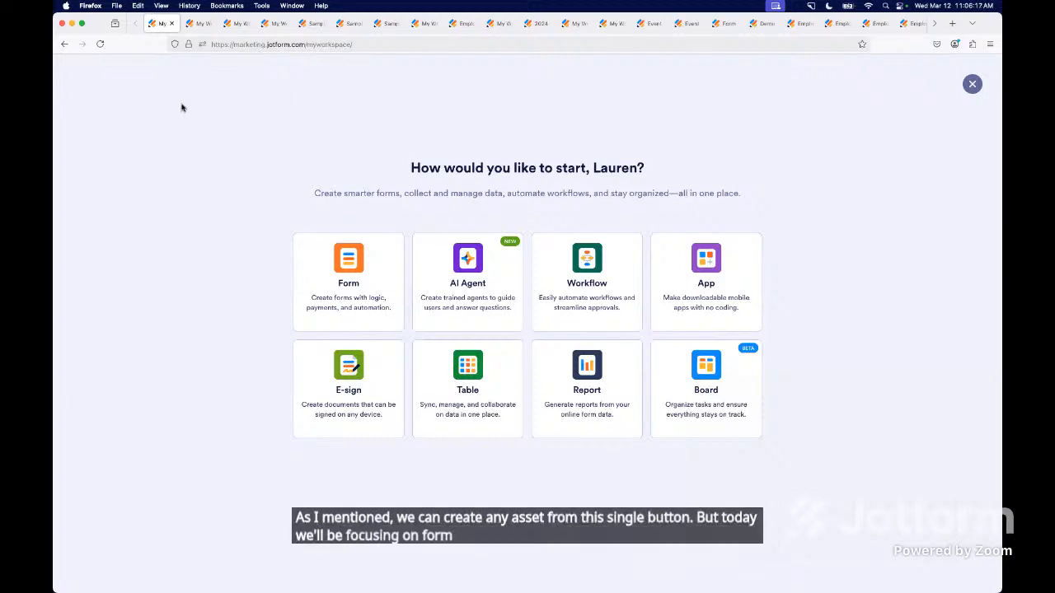
left_click(333, 262)
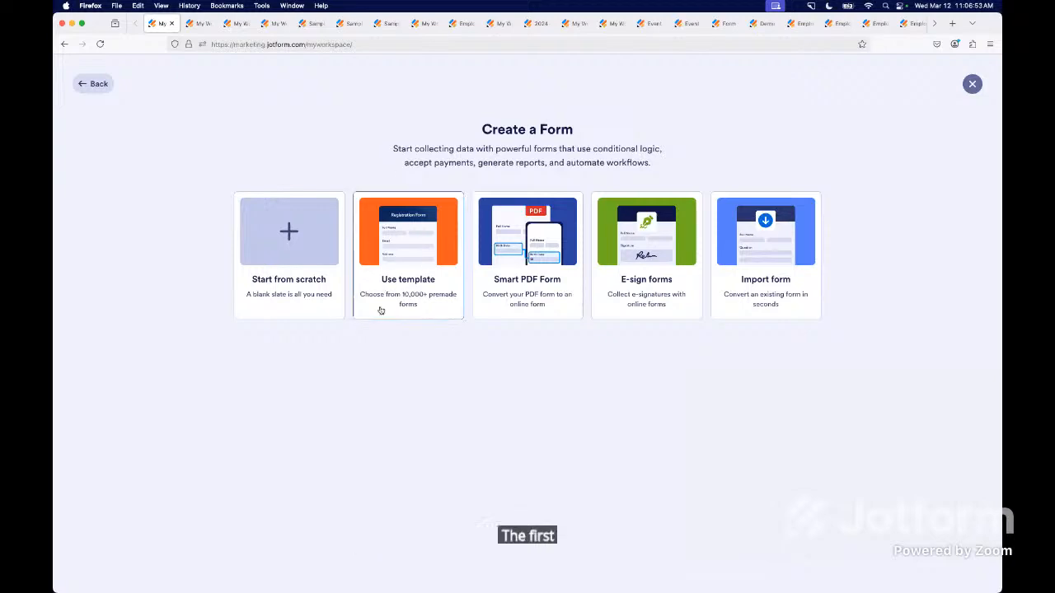
Look through the form template library's results for "Contact" and preview the Fancy Envelope Contact Form template.
left_click(198, 23)
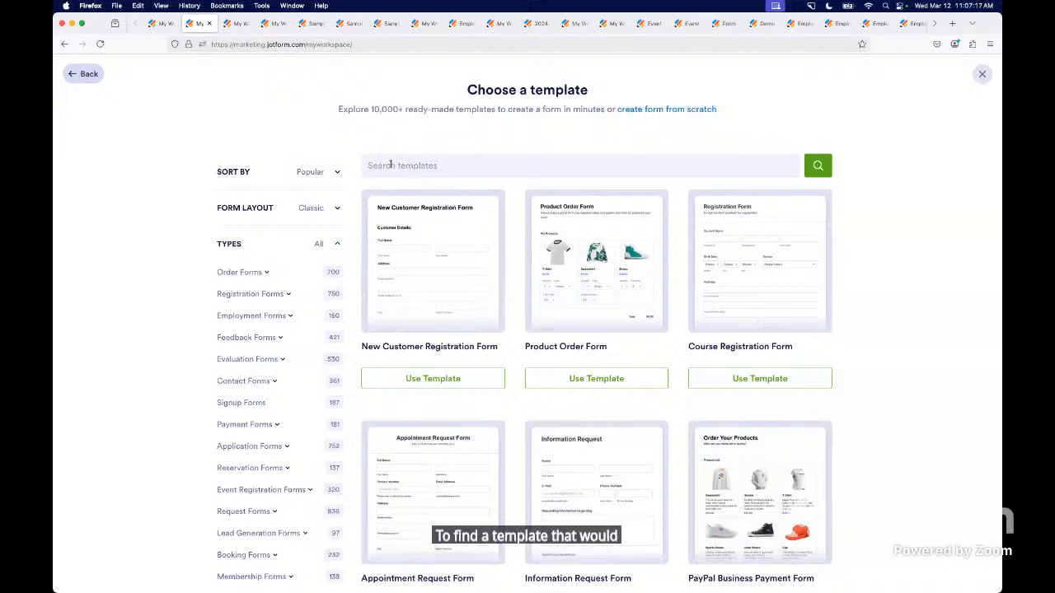
mouse_move(400, 216)
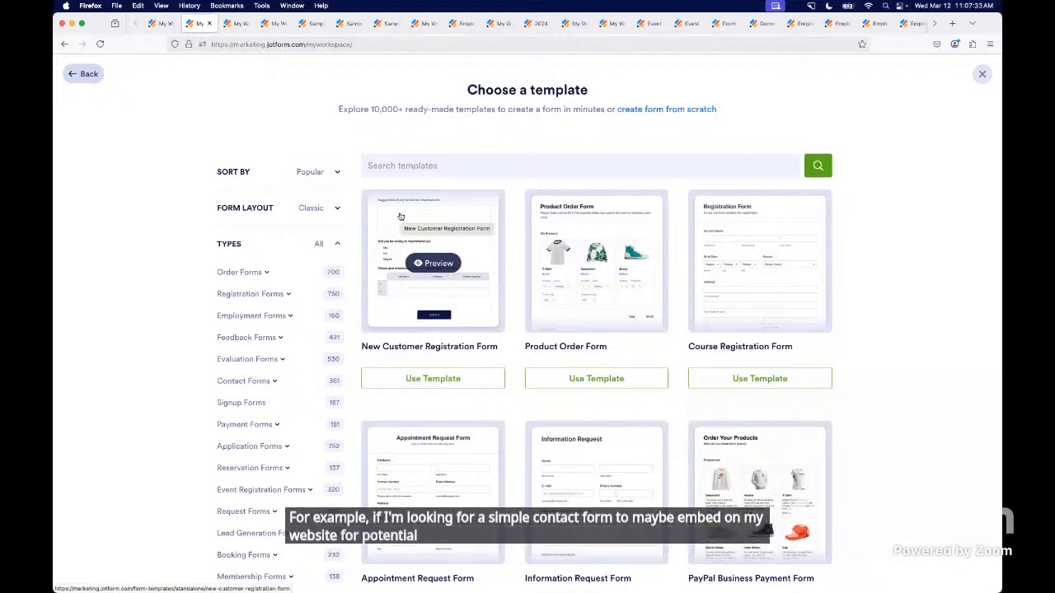
left_click(235, 25)
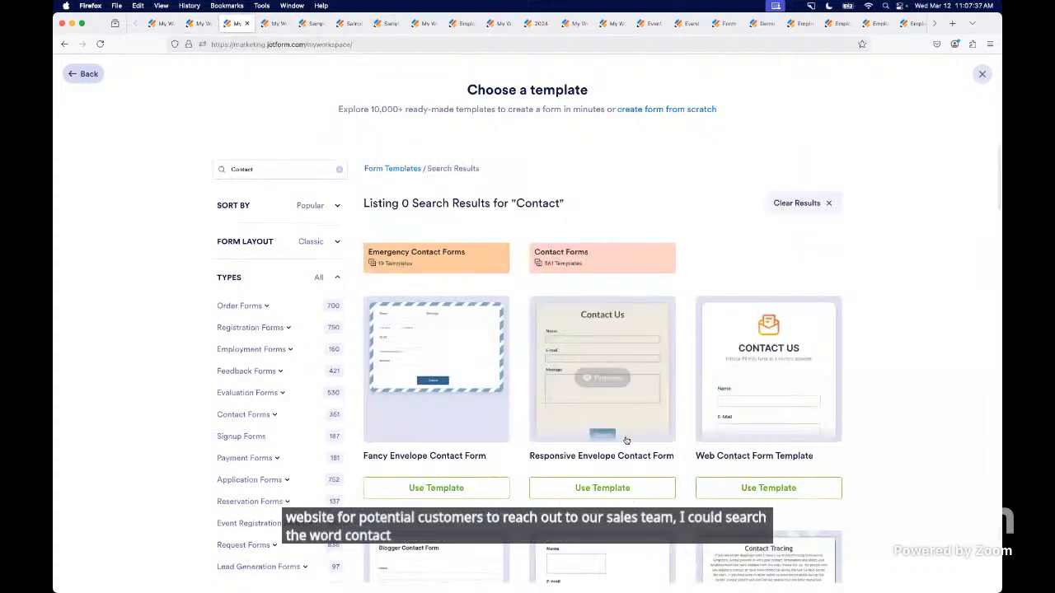
scroll(626, 441, "down", 3)
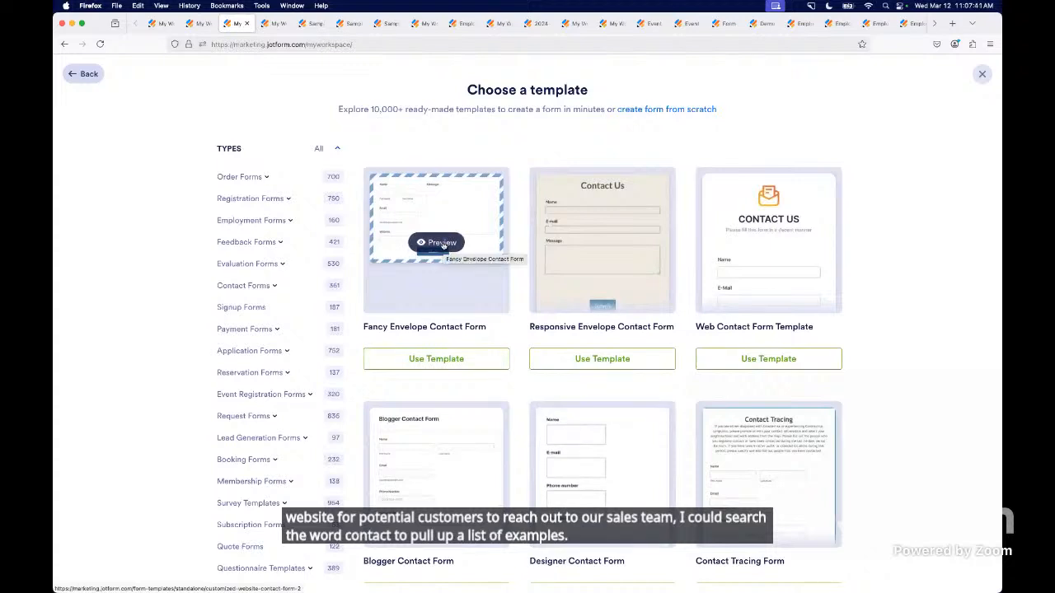
left_click(443, 242)
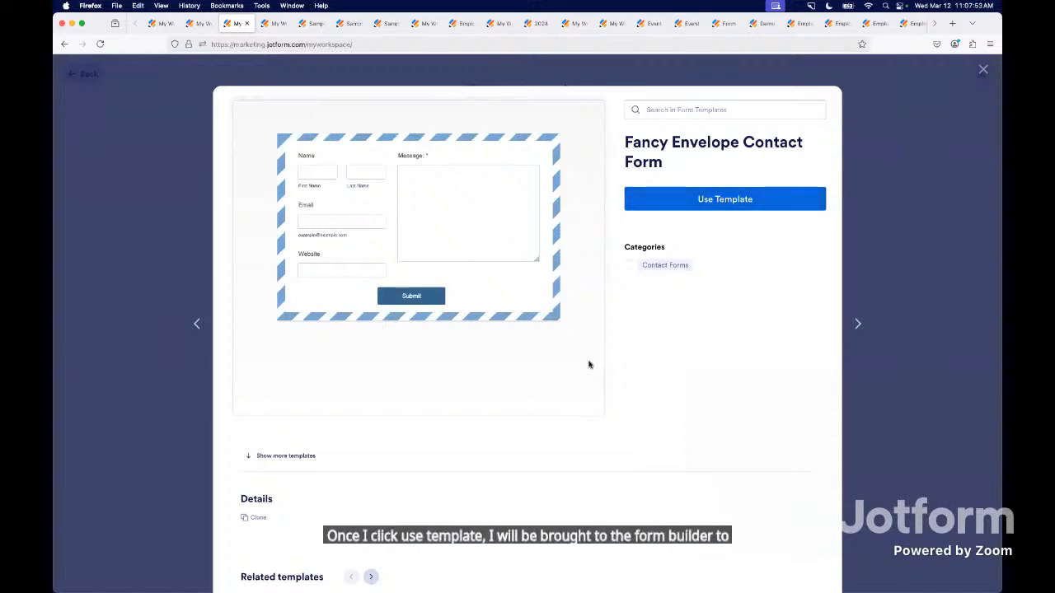
Go back to the form creation choices and start a new Smart PDF Form.
left_click(271, 24)
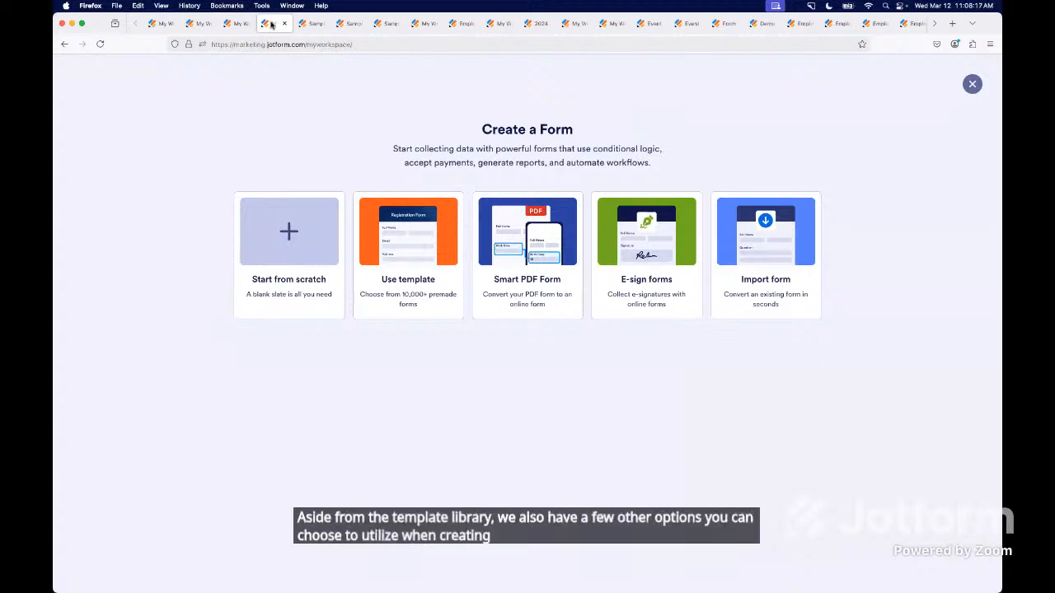
left_click(527, 289)
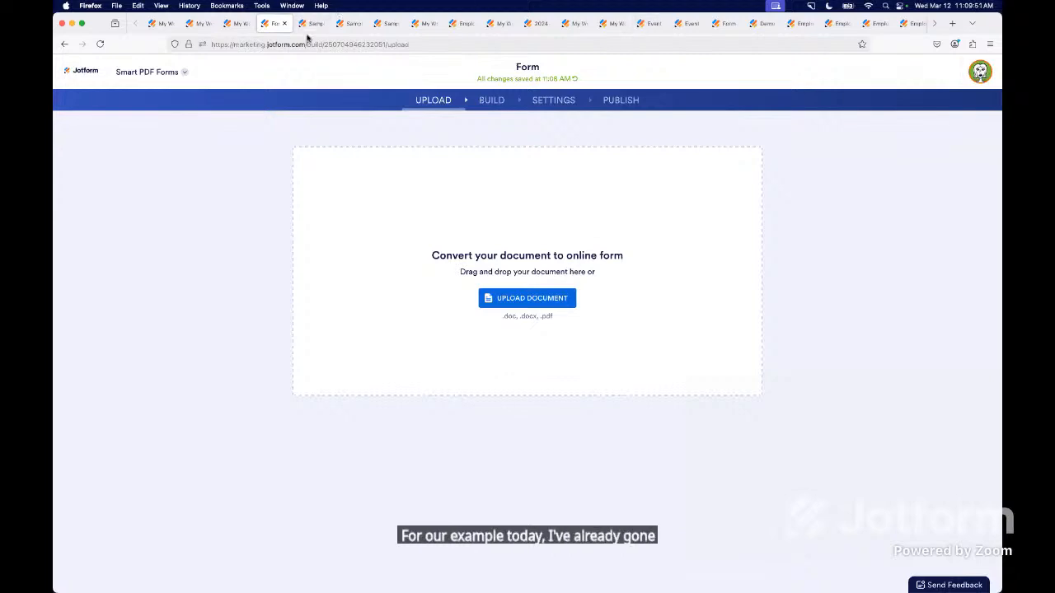
Open Sample PDF Form 1 in the builder, zoom out its original PDF and widen the PDF pane beside the form.
mouse_move(313, 30)
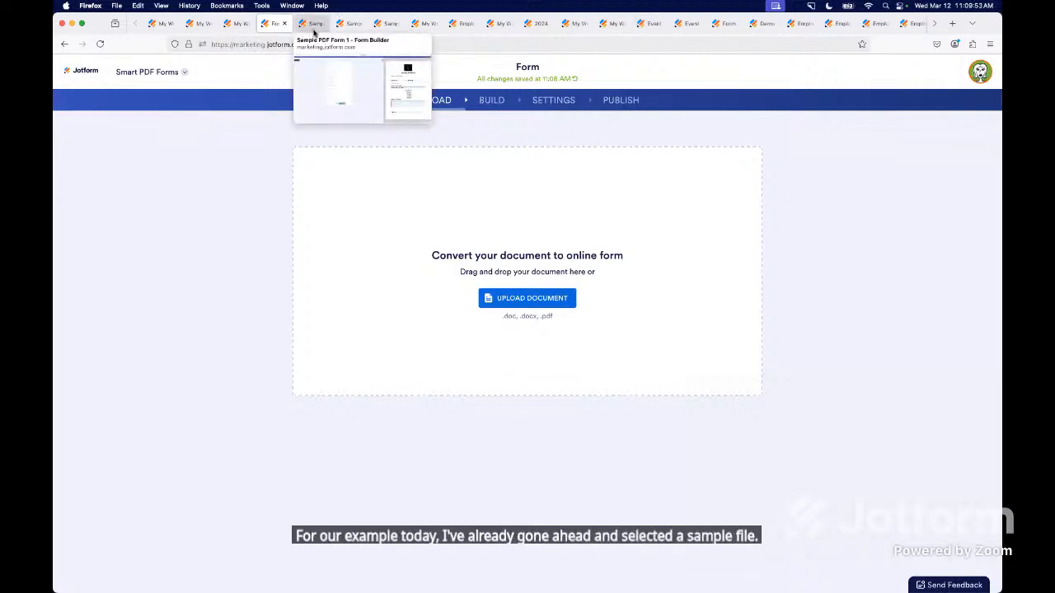
left_click(313, 30)
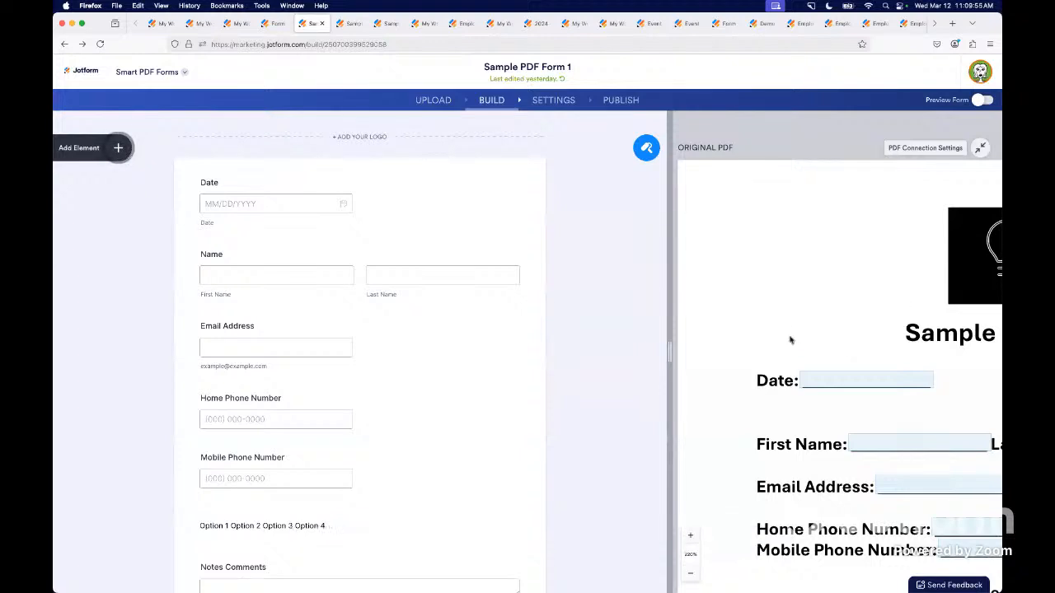
scroll(819, 358, "down", 4)
scroll(819, 358, "right", 4)
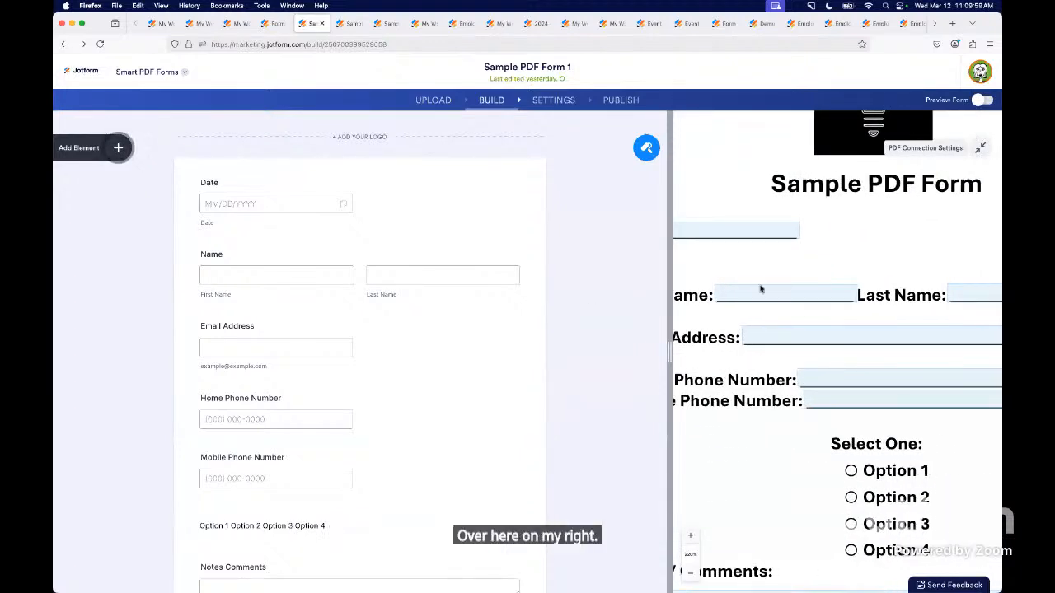
left_click(692, 574)
left_click(692, 573)
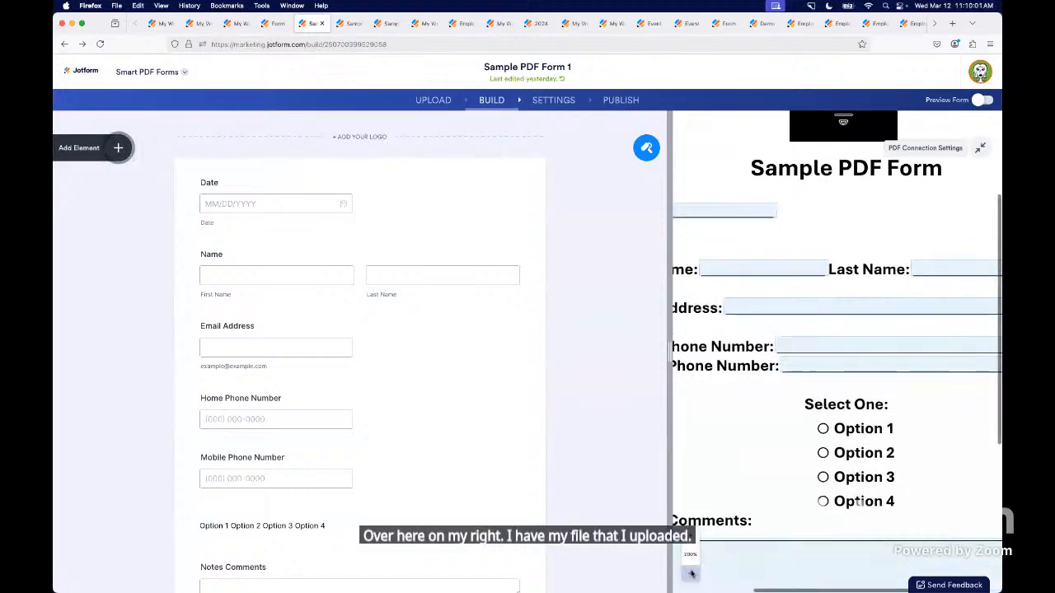
left_click(691, 573)
left_click(692, 574)
left_click(692, 573)
left_click(692, 573)
left_click(692, 574)
left_click(691, 574)
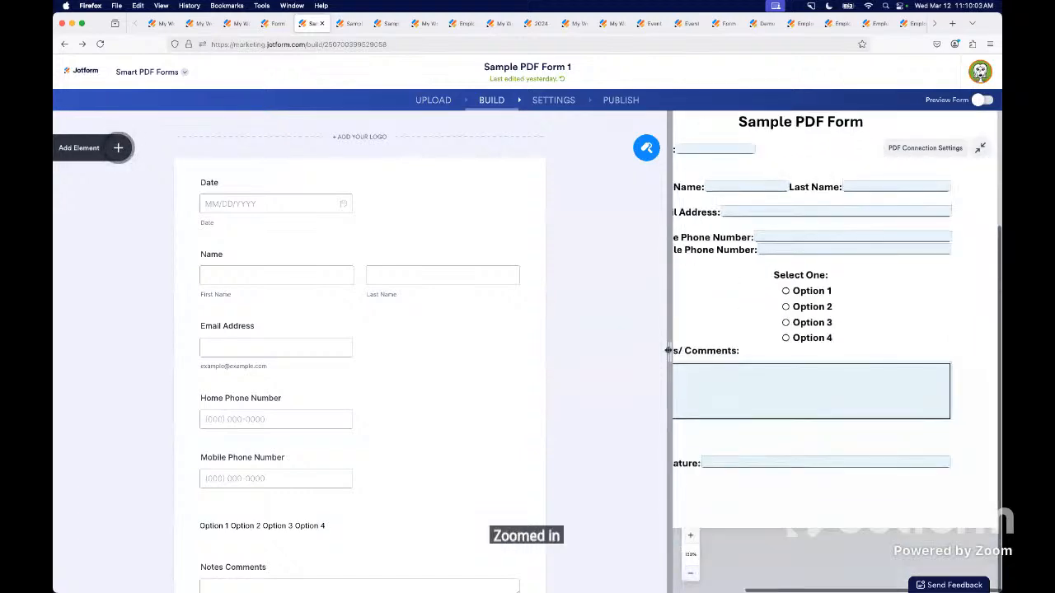
left_click_drag(668, 356, 565, 368)
scroll(677, 378, "up", 3)
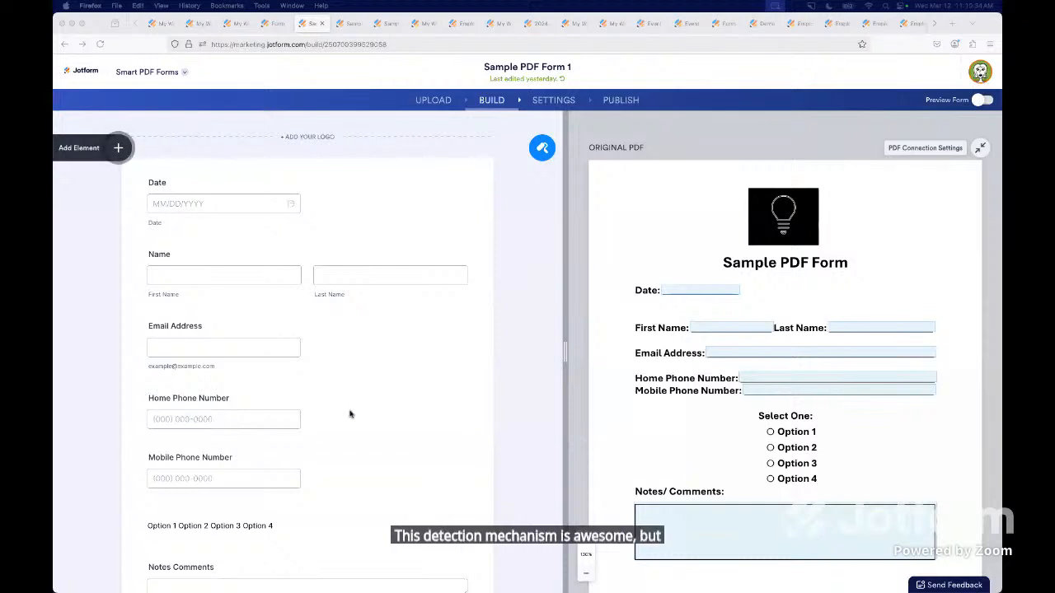
Add a Single Choice question between the Mobile Phone Number field and the Option 1 to 4 text.
scroll(350, 415, "down", 3)
scroll(350, 415, "down", 1)
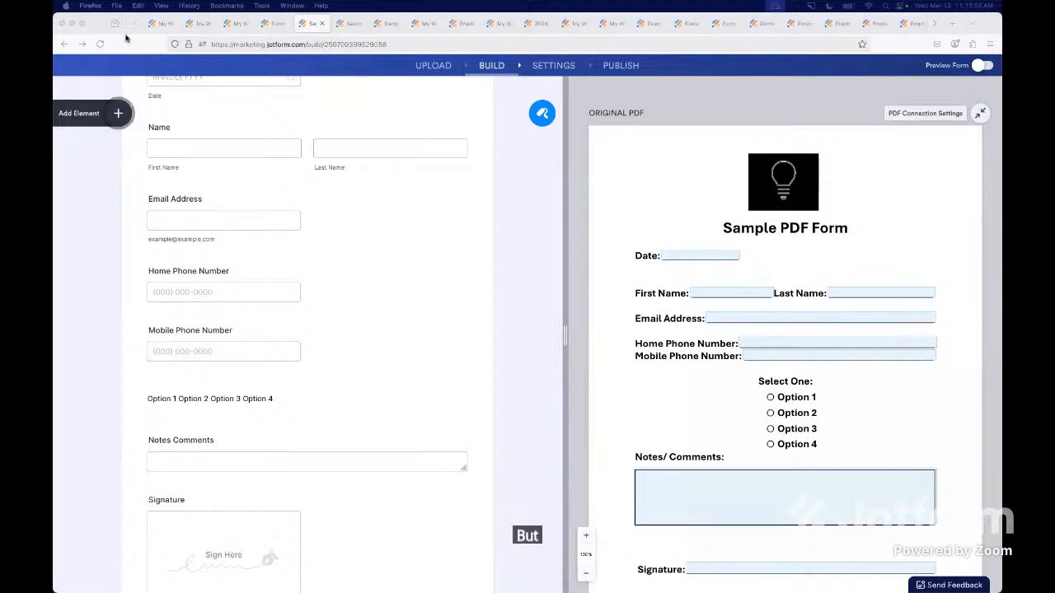
left_click(118, 113)
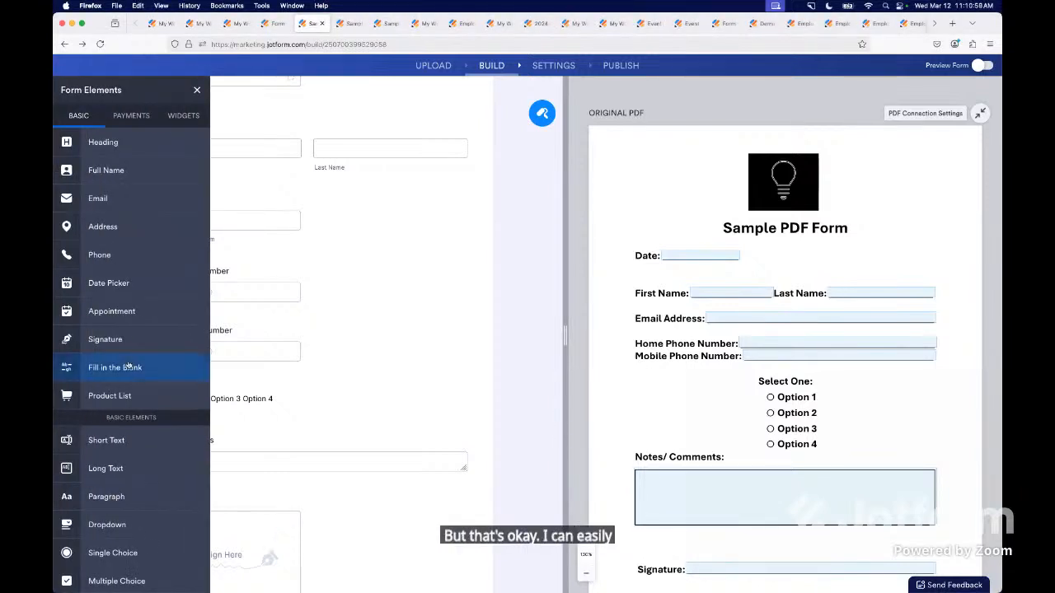
left_click_drag(107, 553, 327, 438)
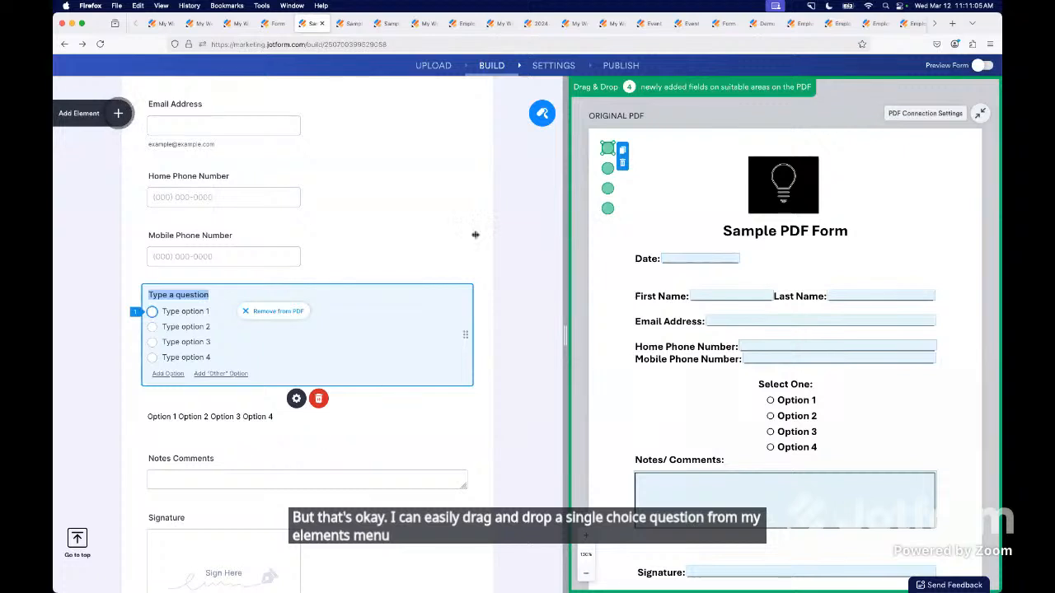
Place the new question's first three choice fields on the Option 1, Option 2 and Option 3 circles of the original PDF.
left_click_drag(609, 149, 770, 399)
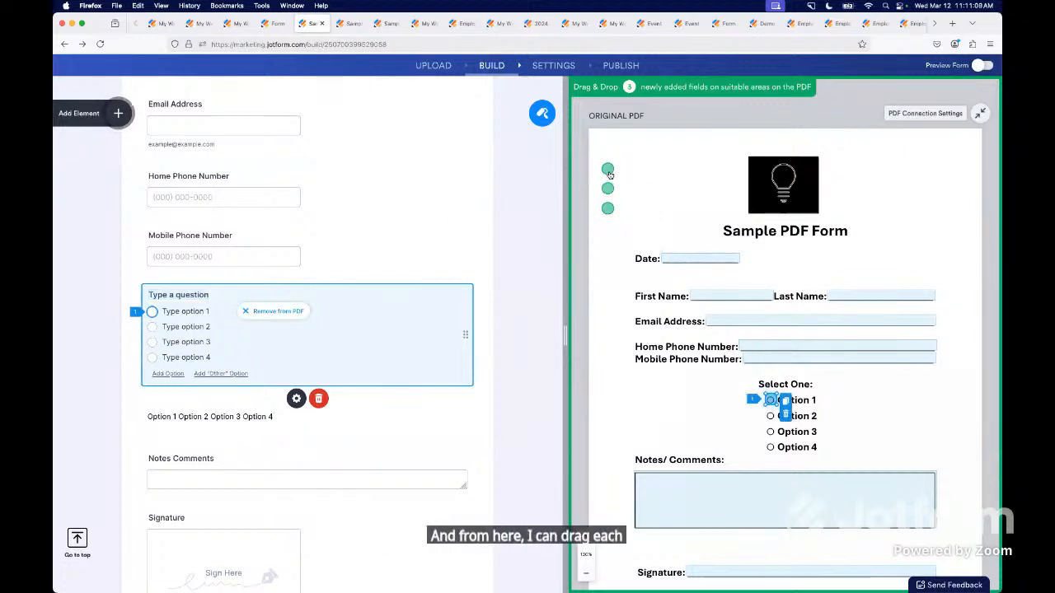
left_click_drag(608, 168, 771, 419)
left_click_drag(607, 188, 772, 433)
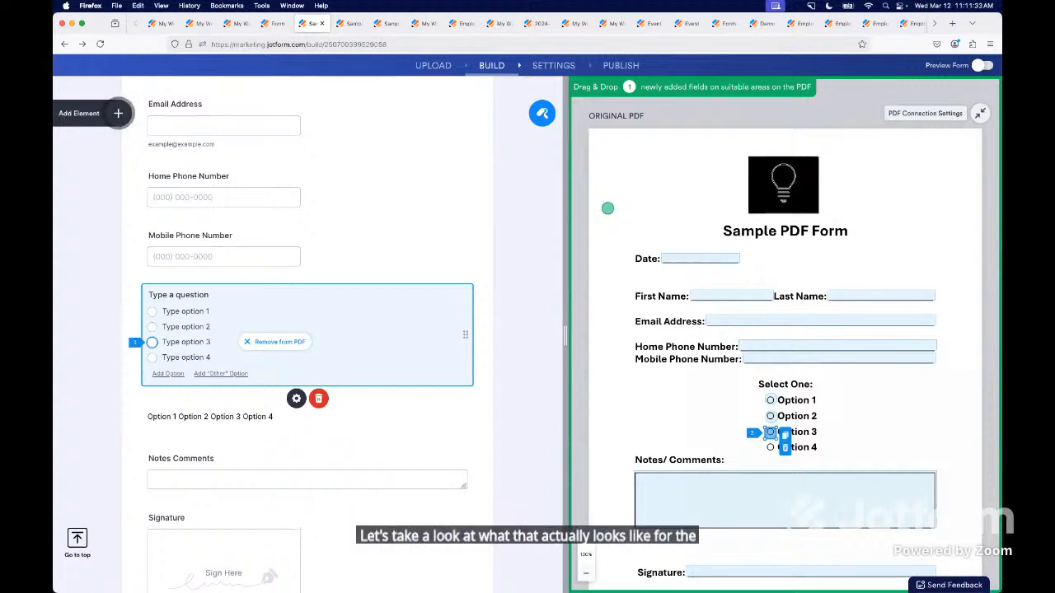
Preview Sample PDF Form 2 as a respondent would fill it in, and review its submission on the original PDF.
left_click(349, 23)
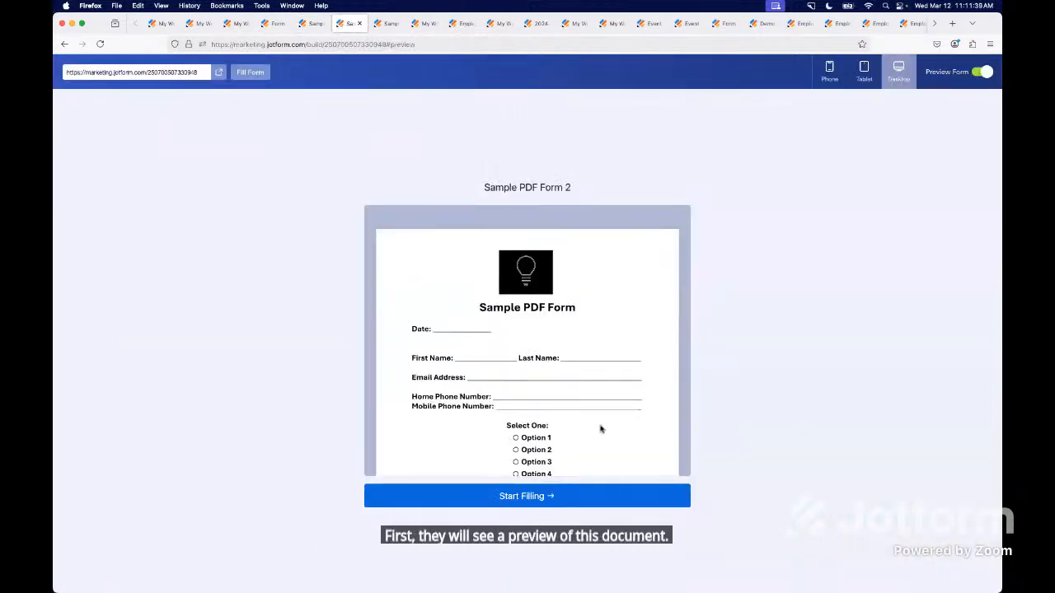
left_click(513, 497)
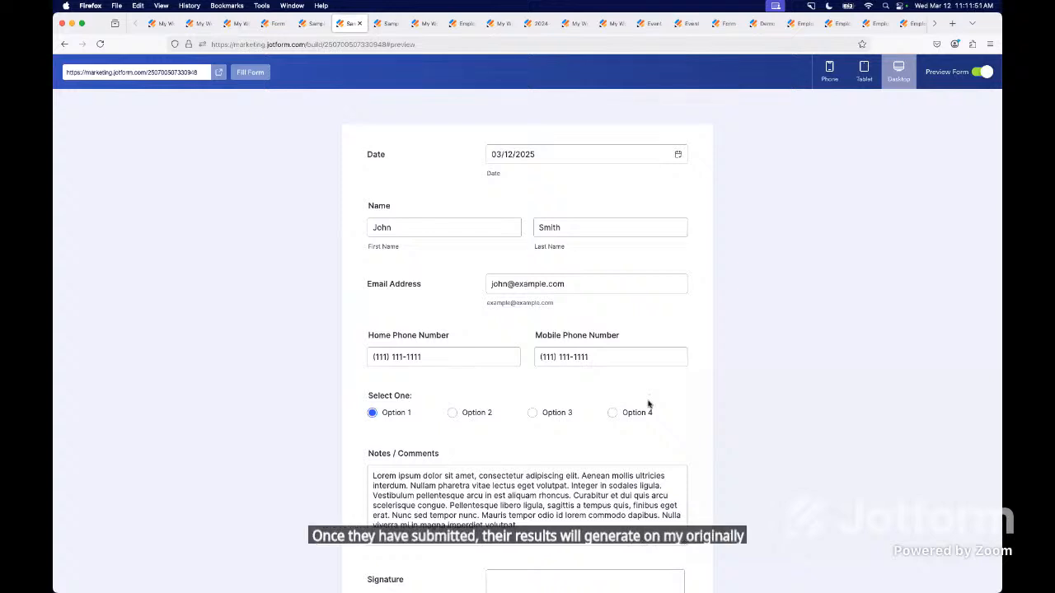
left_click(386, 23)
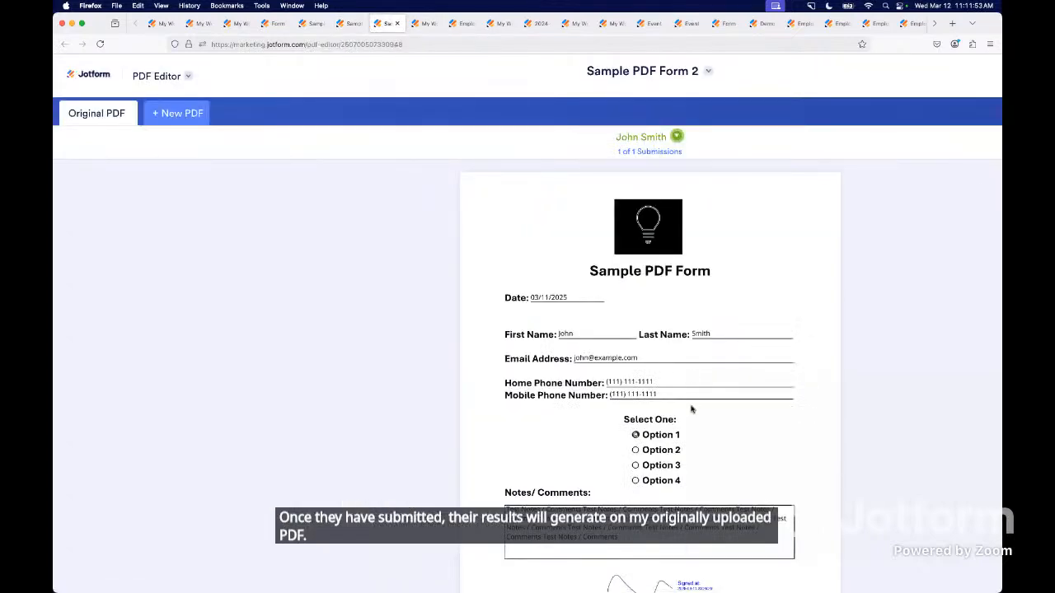
scroll(691, 409, "down", 3)
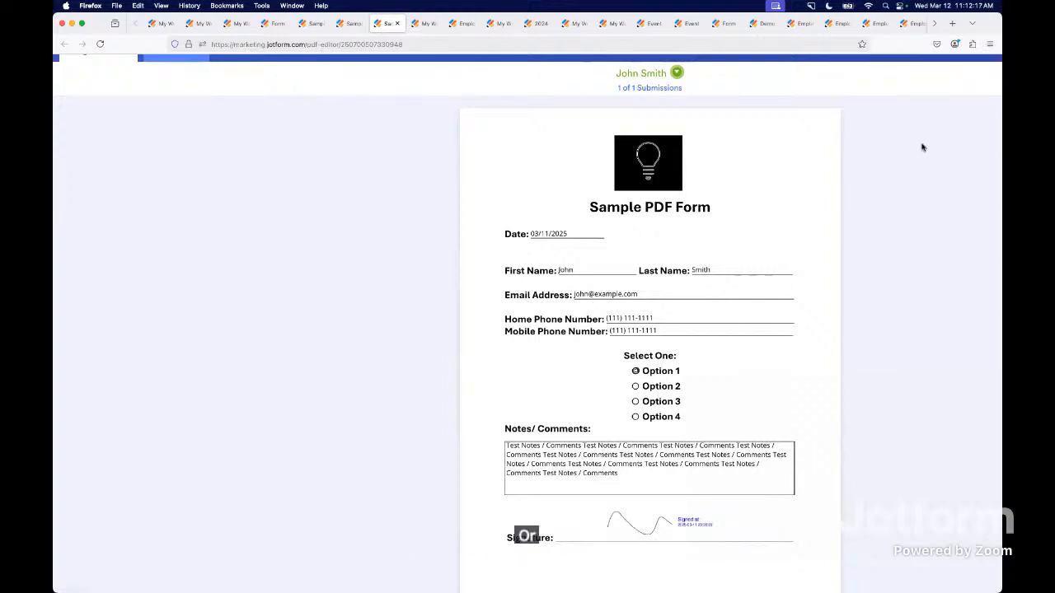
scroll(924, 147, "up", 2)
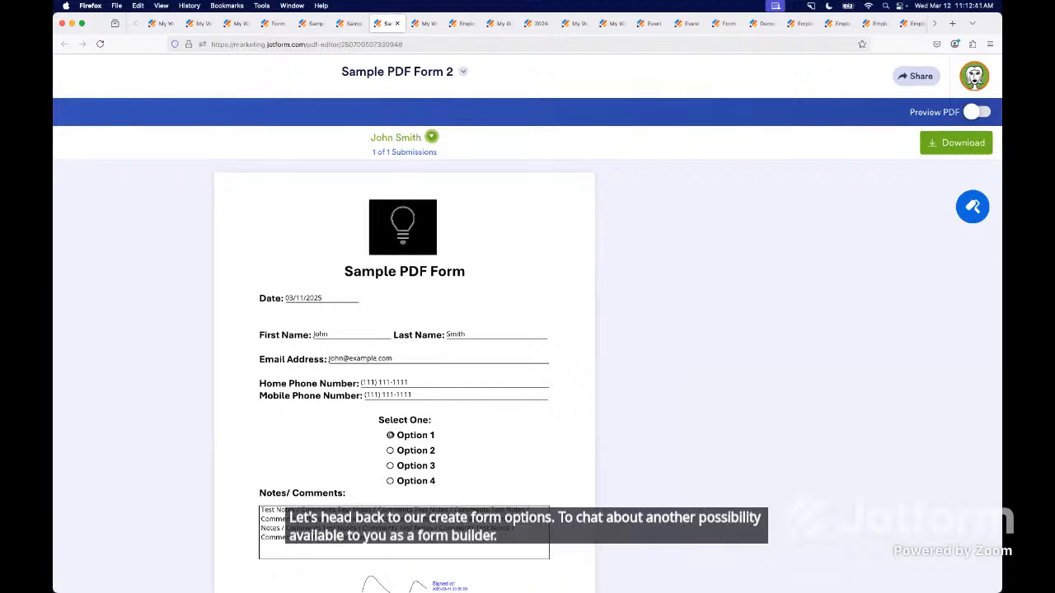
Return to the form creation choices and open the options for importing a form.
left_click(420, 23)
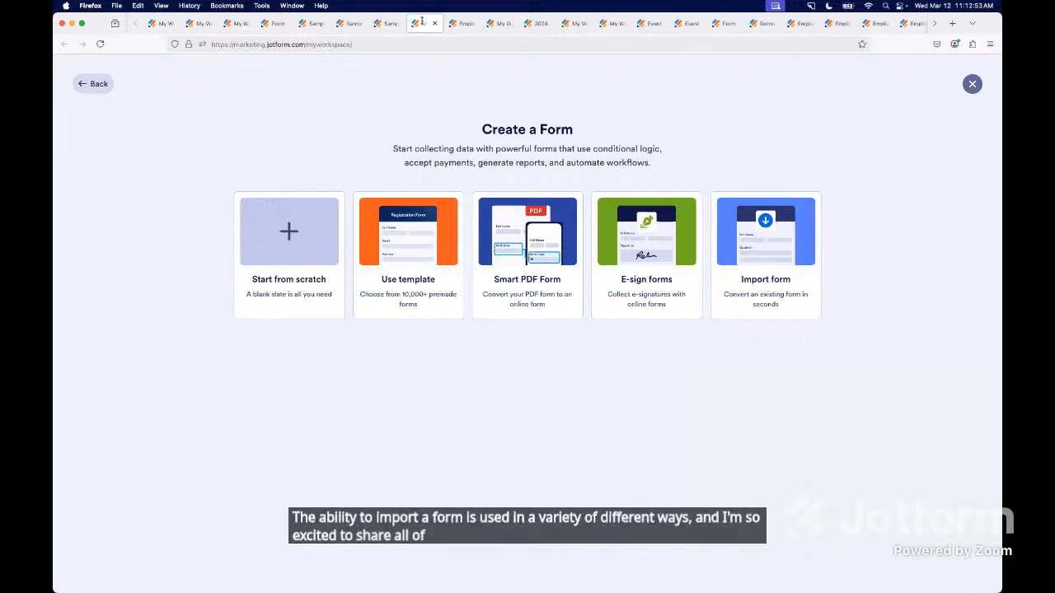
left_click(760, 267)
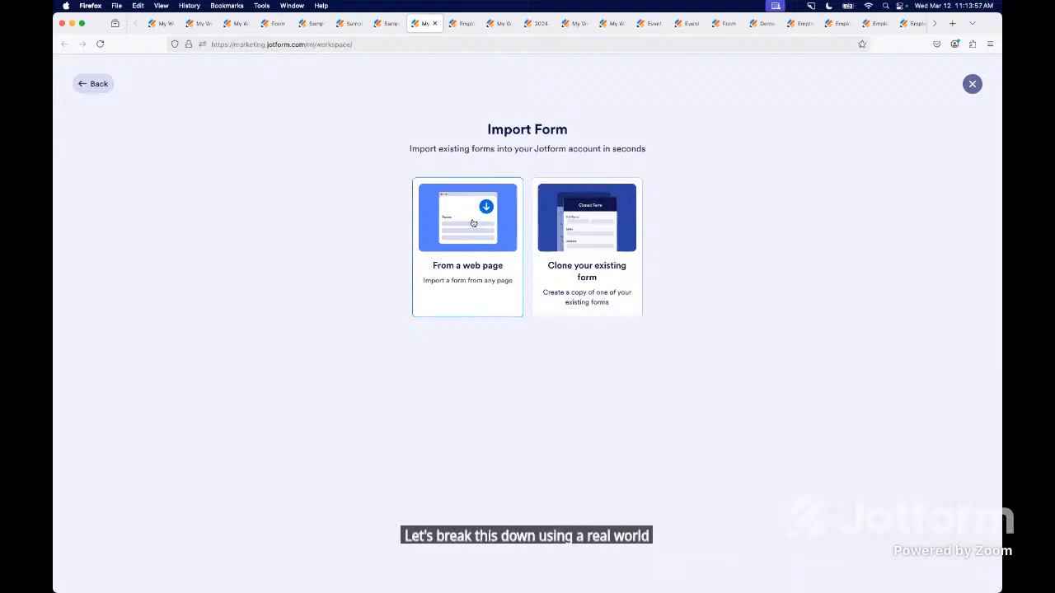
left_click(463, 23)
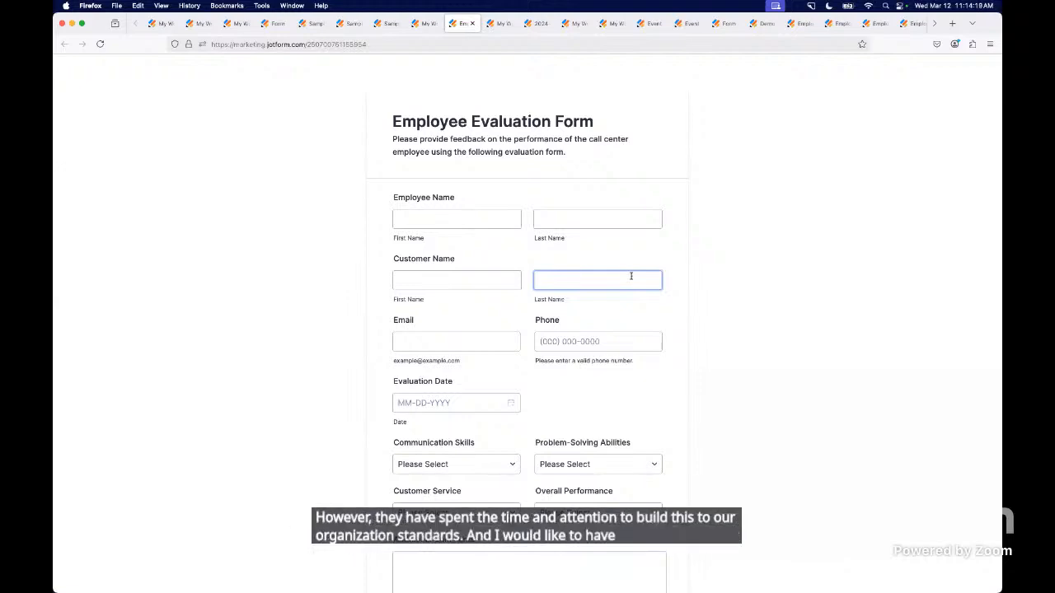
double_click(312, 44)
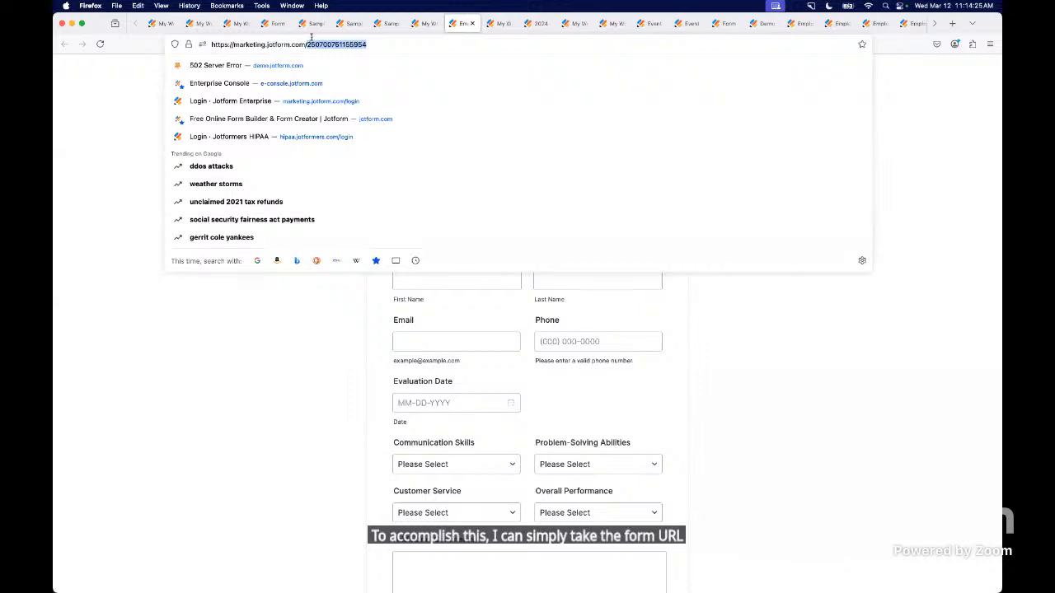
left_click(275, 365)
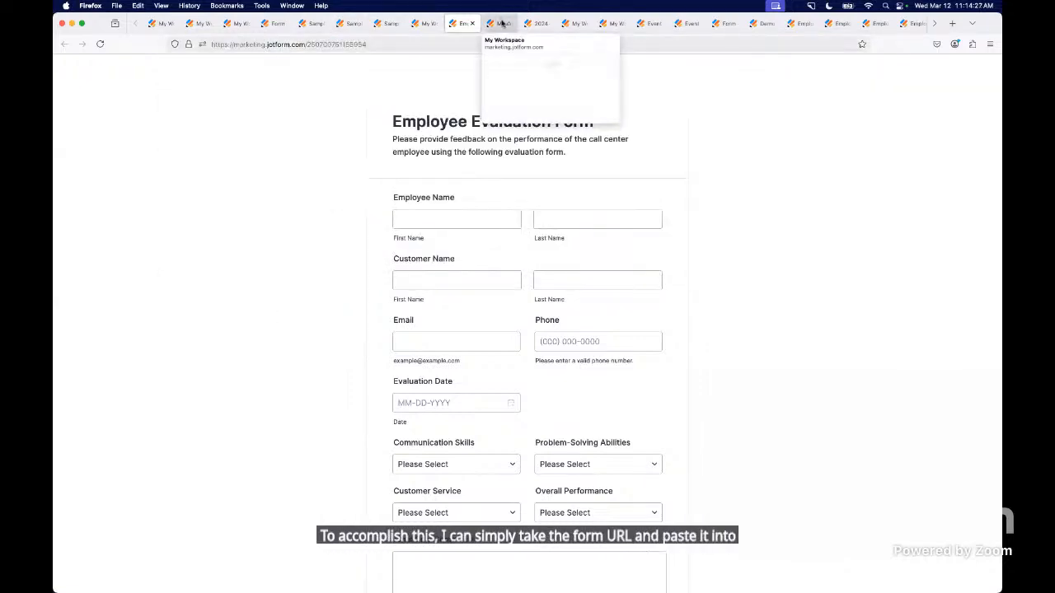
left_click(501, 23)
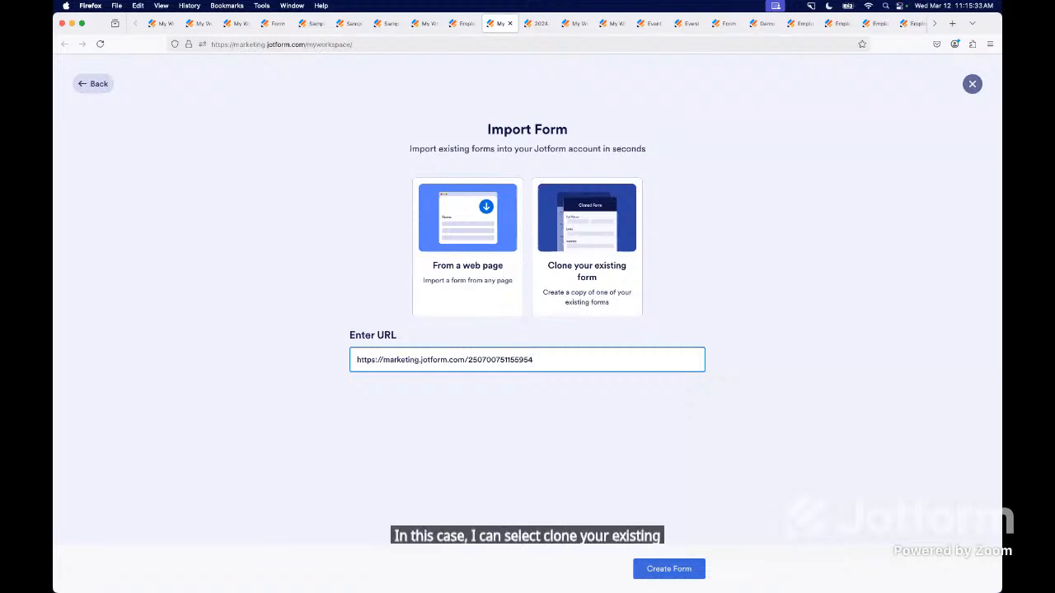
Review the 2024-2025 New Hire Agreement for Equipment form in the builder and return to the form import options.
left_click(536, 25)
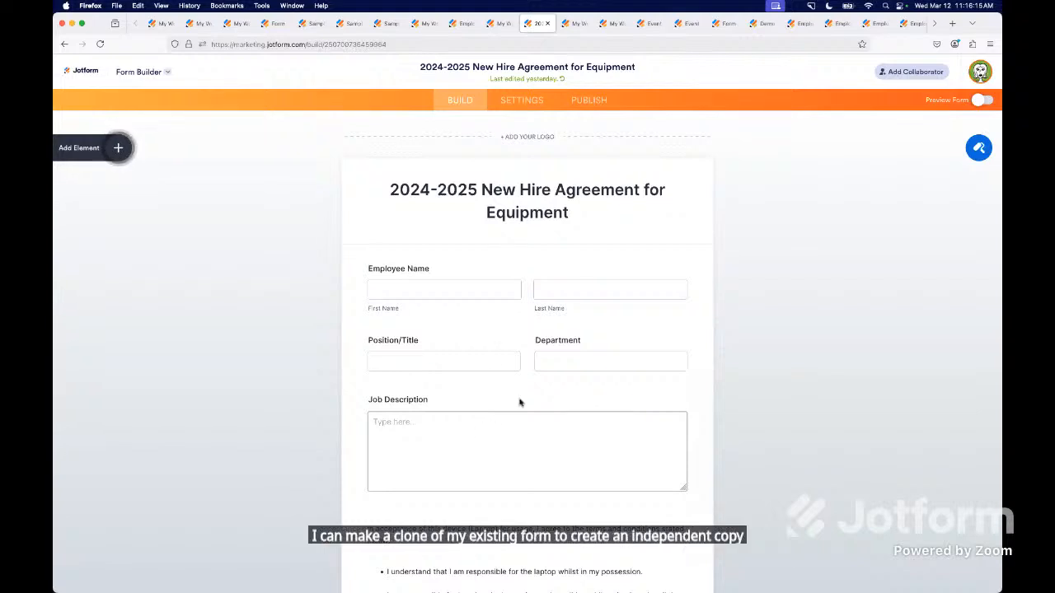
scroll(520, 402, "down", 2)
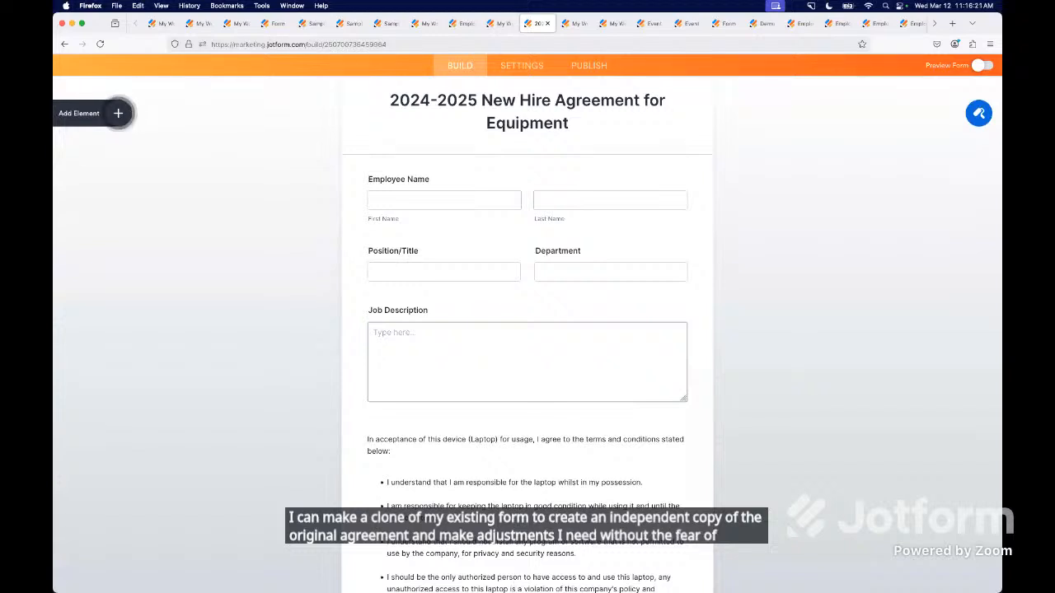
left_click(574, 24)
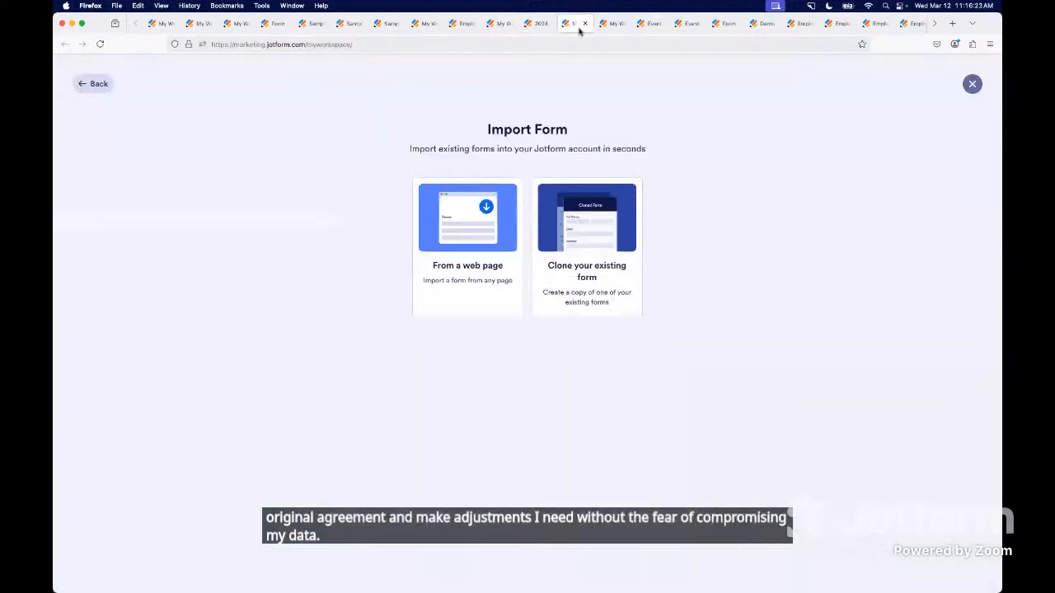
Choose to clone an existing form and select 2024-2025 New Hire Agreement for Equipment as its source.
left_click(569, 247)
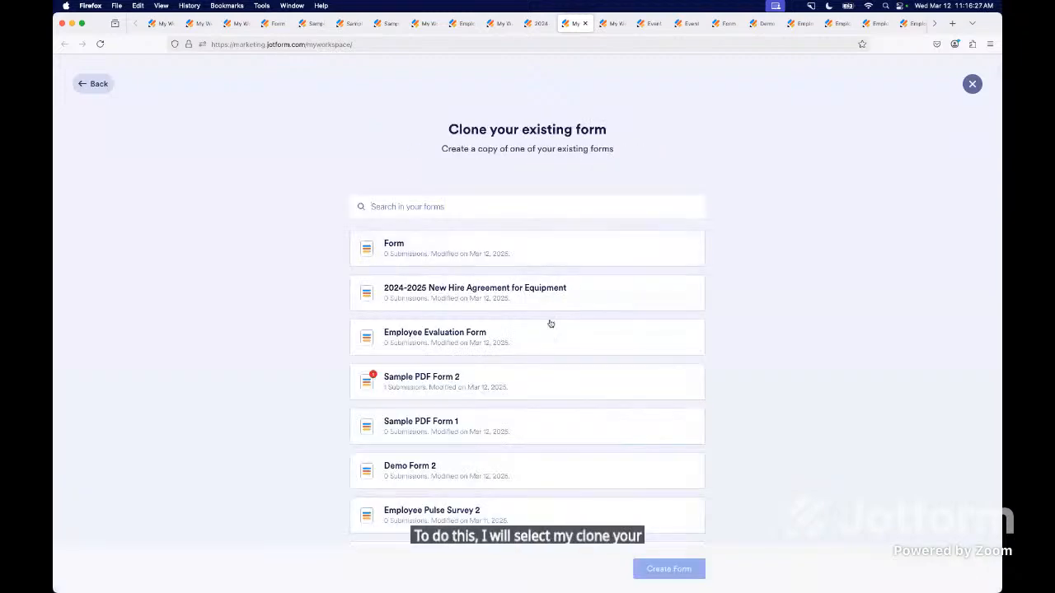
left_click(484, 292)
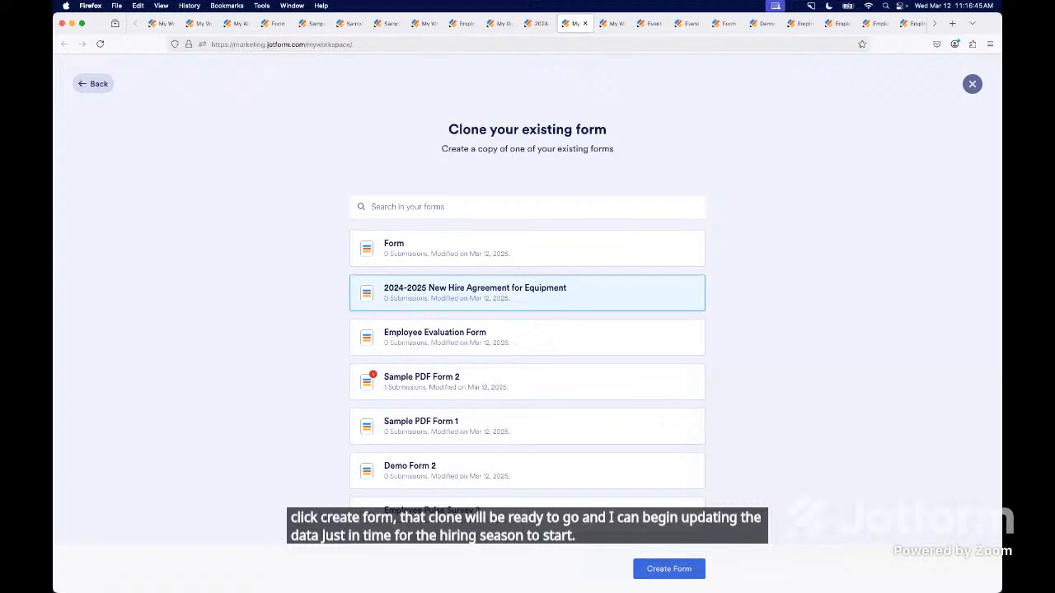
Return to the form creation choices and start a form from scratch to reach the layout options.
left_click(613, 25)
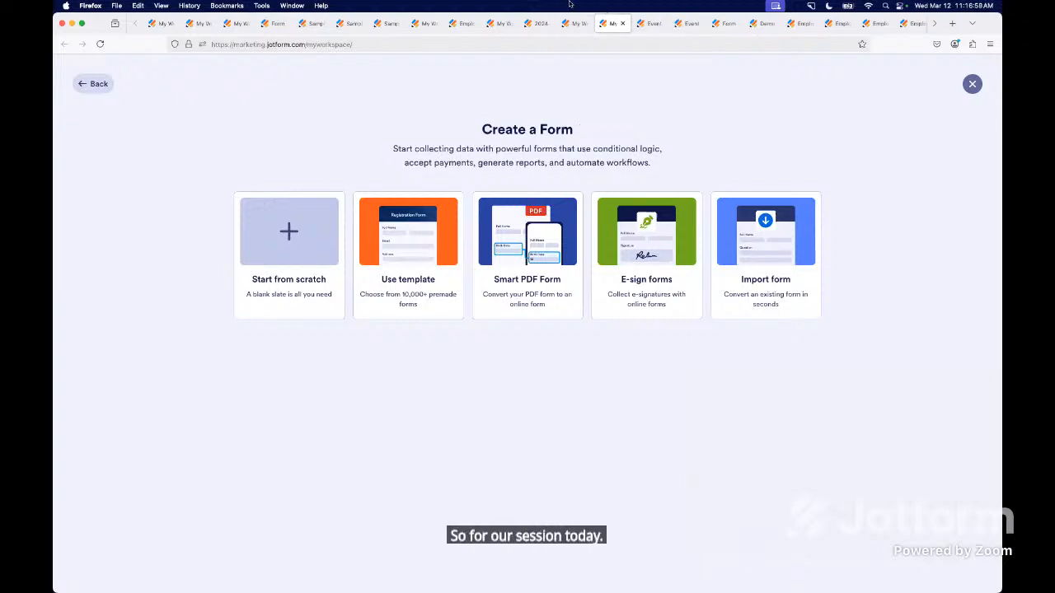
left_click(278, 280)
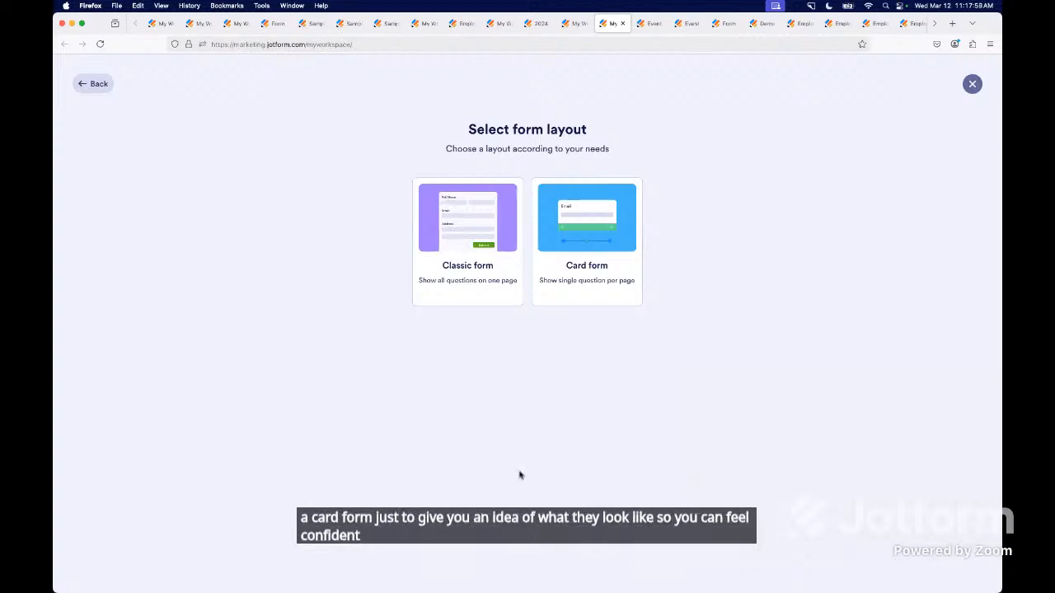
Compare the Event Feedback survey's classic and card layouts, moving through the card version's questions to Presenter 1.
left_click(654, 26)
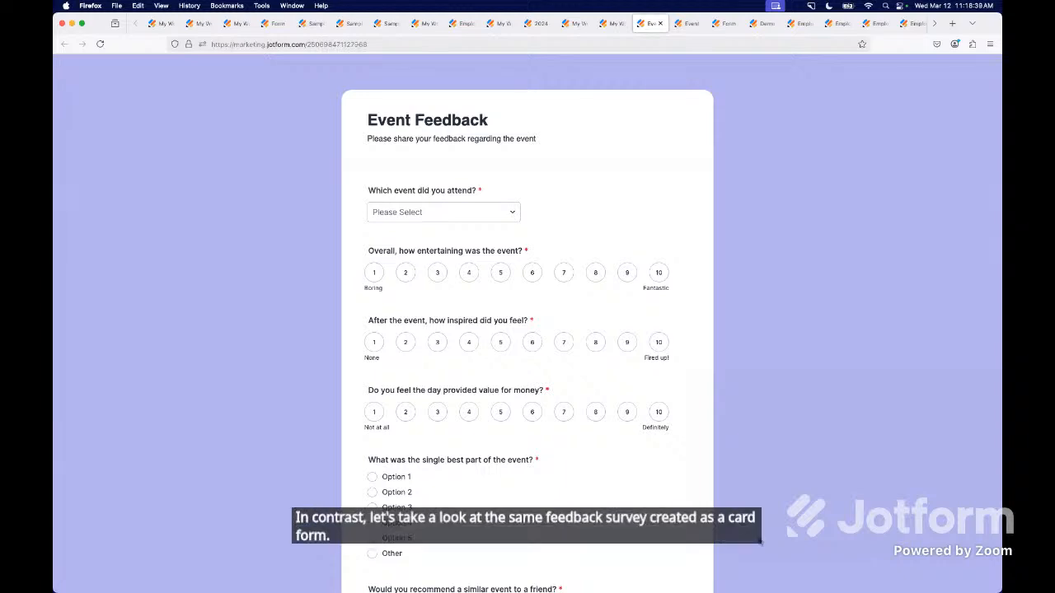
left_click(680, 28)
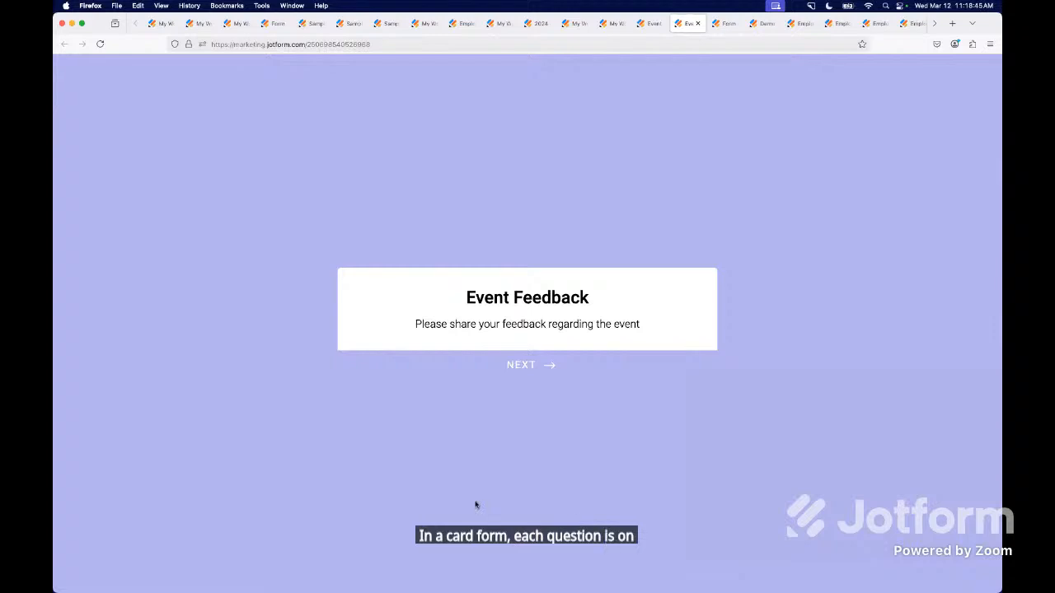
left_click(548, 364)
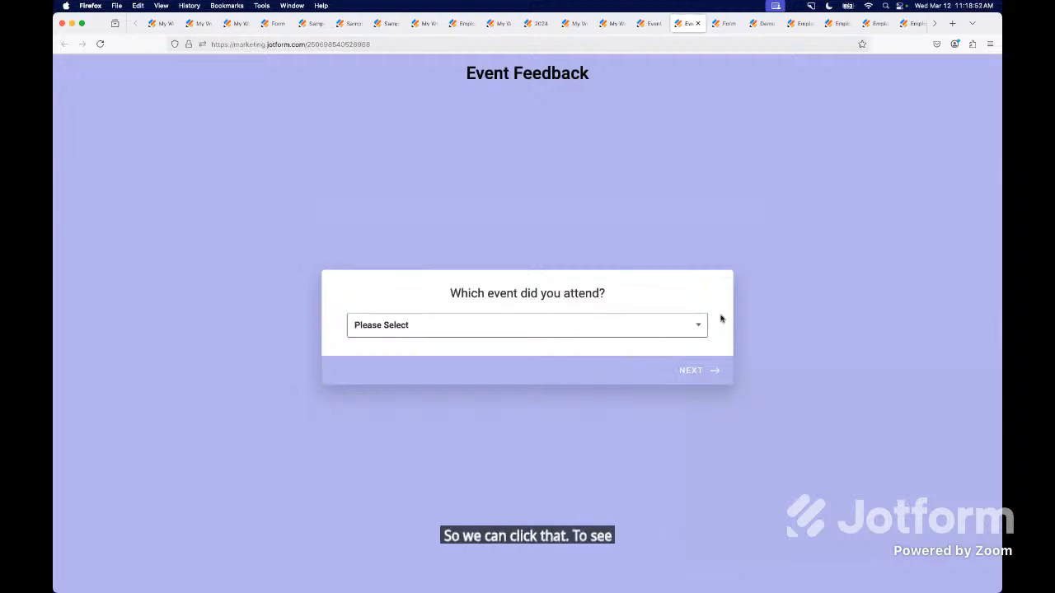
left_click(692, 368)
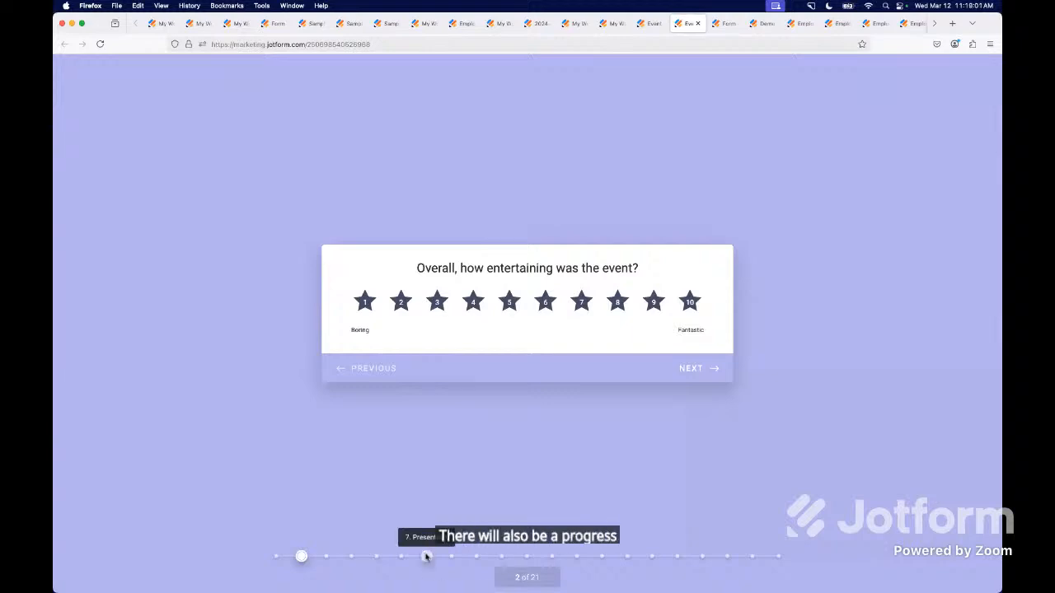
left_click(426, 556)
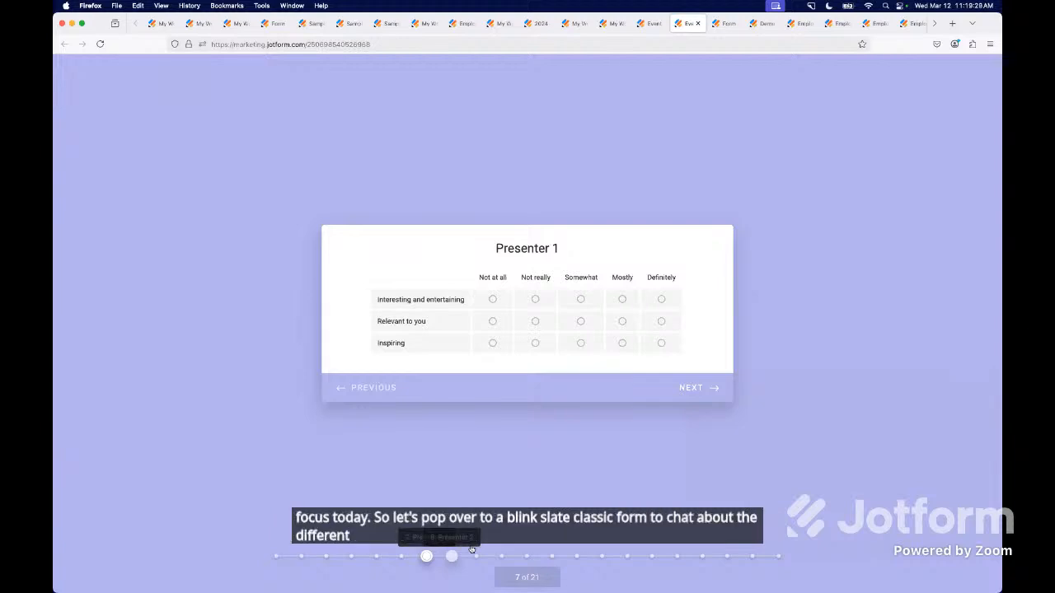
In the blank classic form, add Full Name, Email and Phone fields in that order, and place a Date Picker above the name field.
left_click(729, 23)
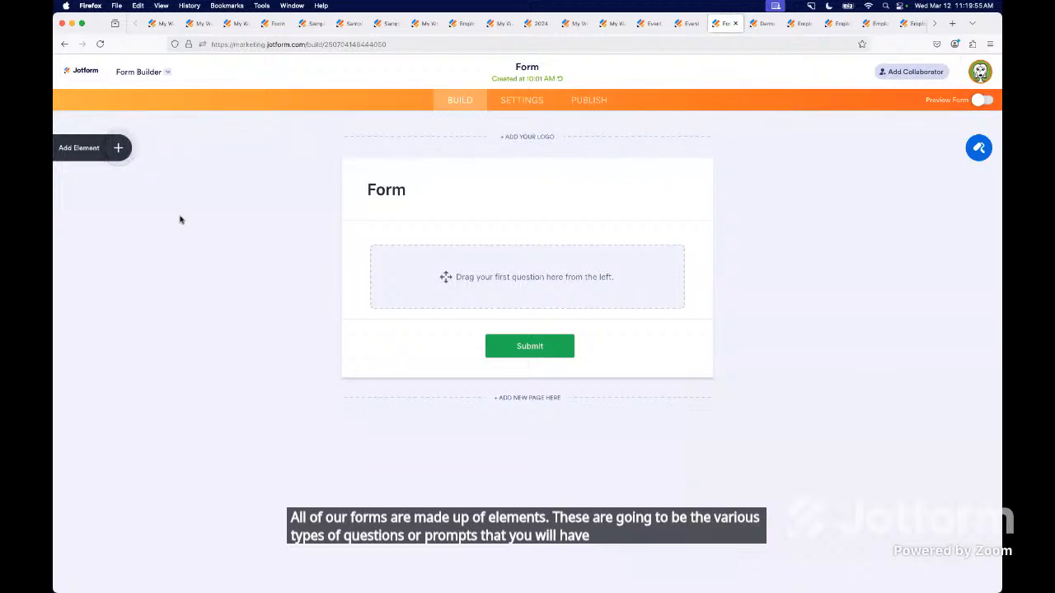
left_click(117, 150)
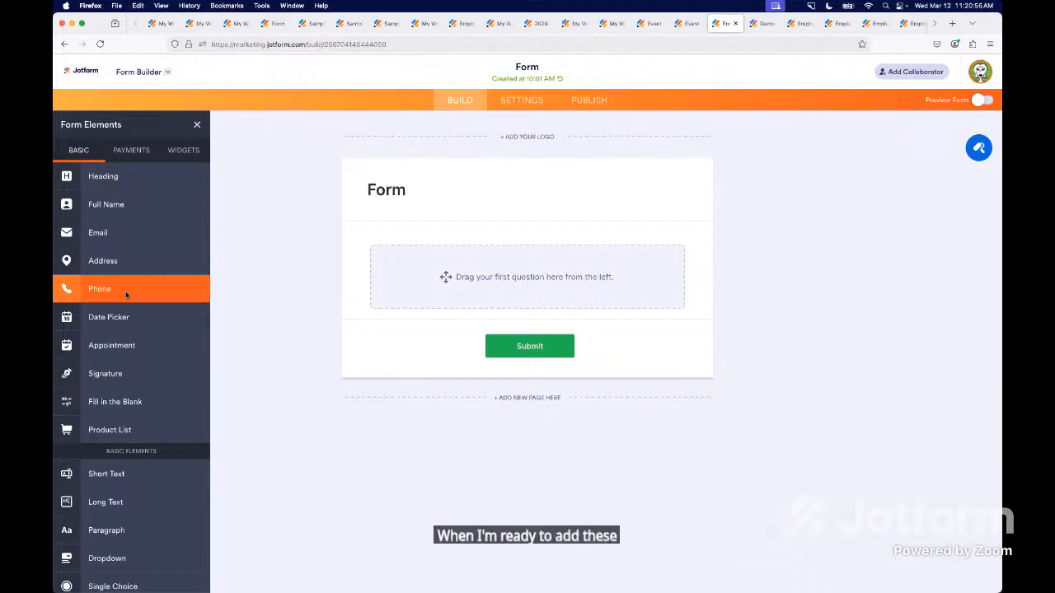
left_click(118, 209)
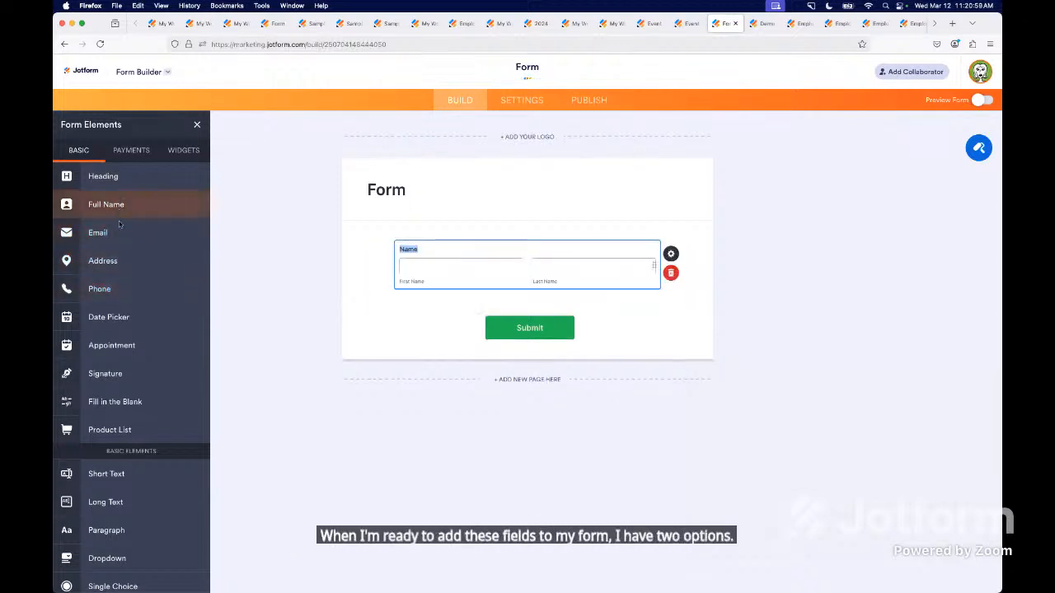
left_click(119, 234)
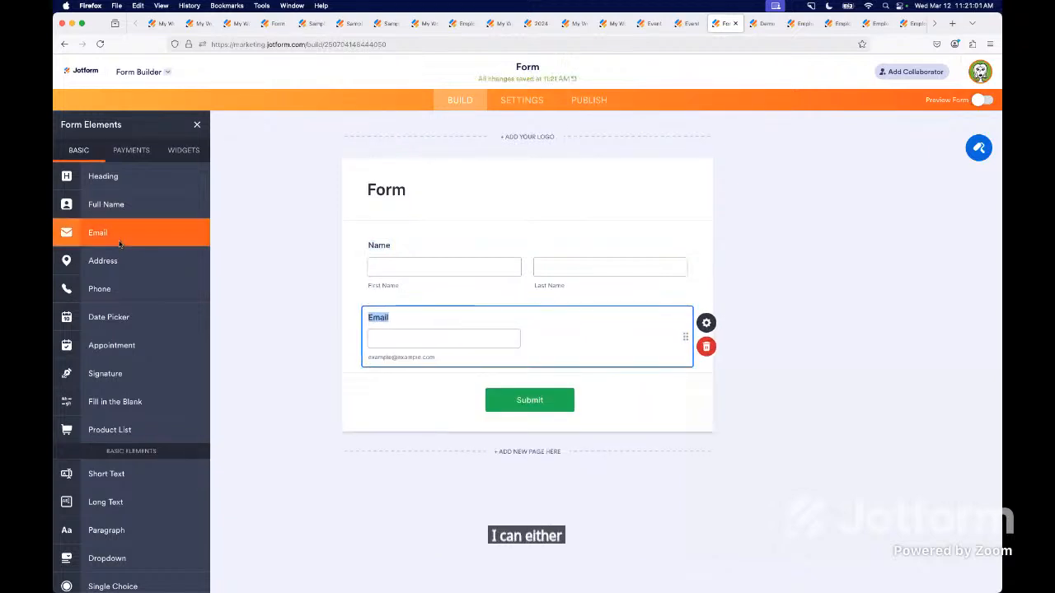
left_click(127, 290)
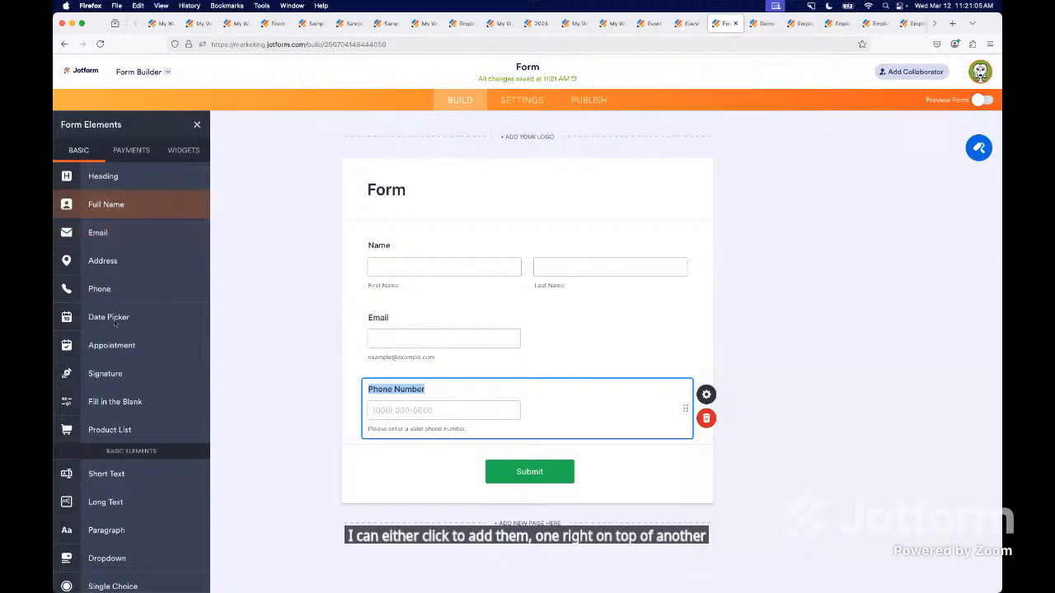
left_click_drag(114, 323, 414, 250)
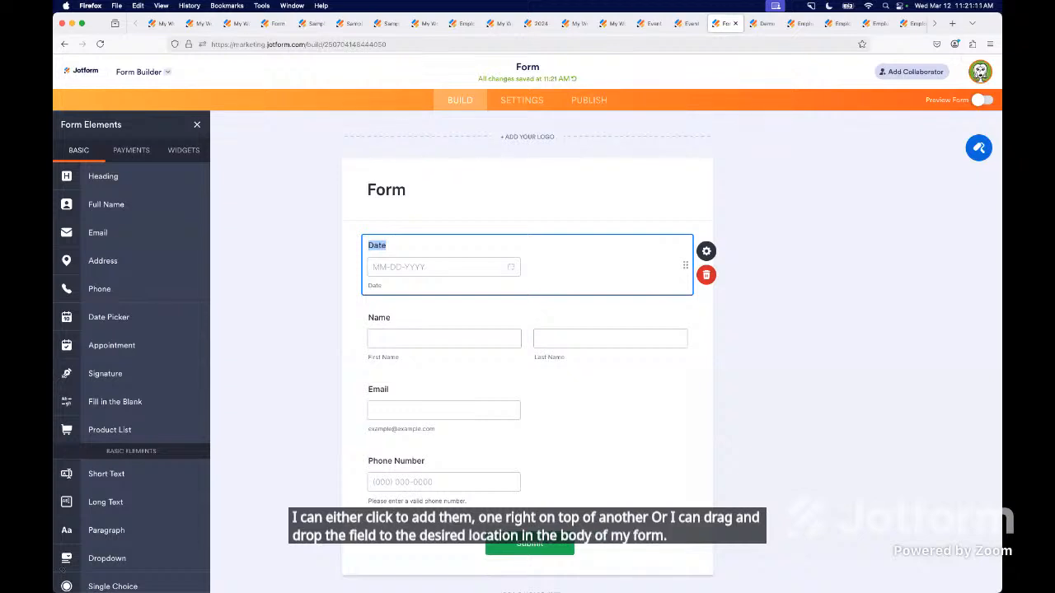
Add a Short Text, a Long Text and a Paragraph element in that order between the date and name fields.
scroll(117, 476, "down", 5)
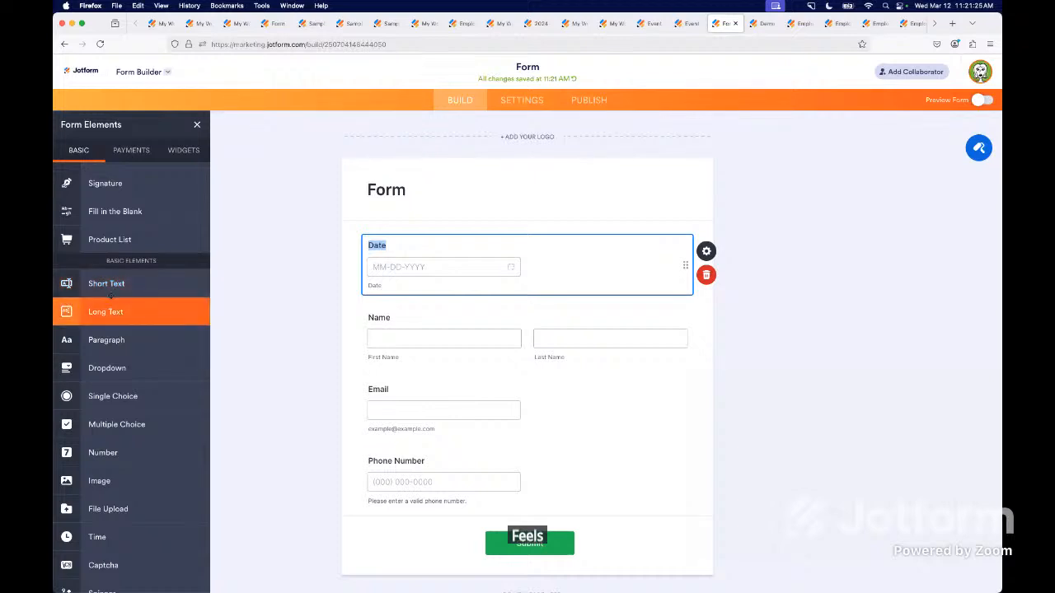
left_click(111, 284)
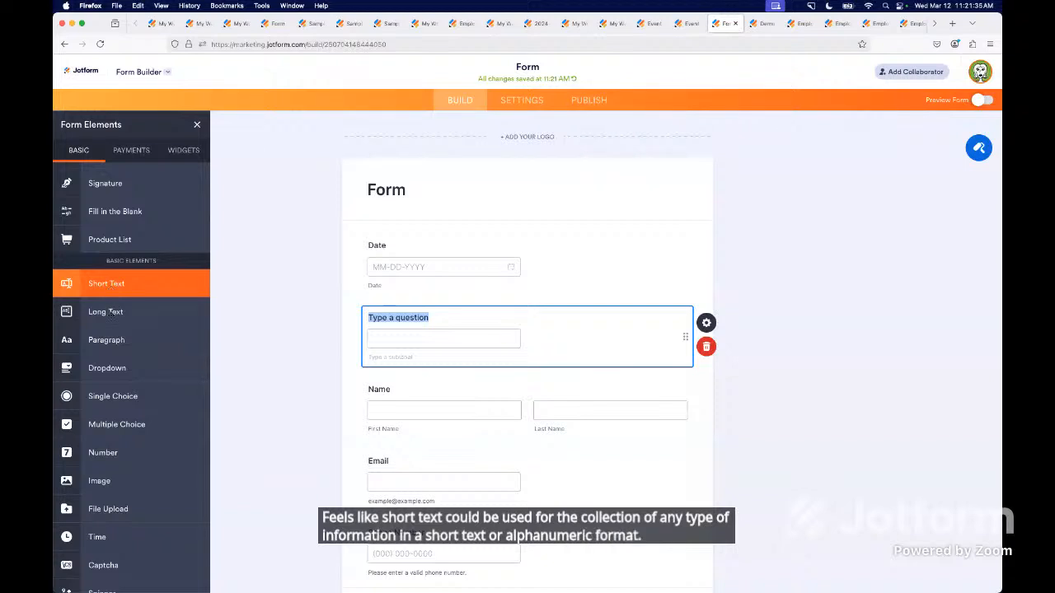
left_click(112, 313)
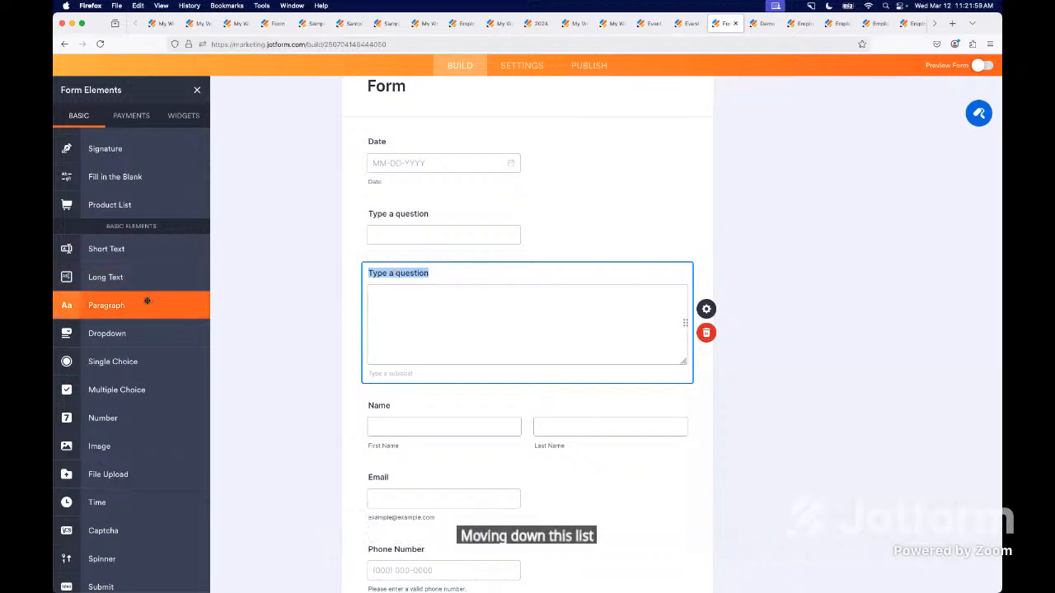
left_click_drag(147, 301, 440, 403)
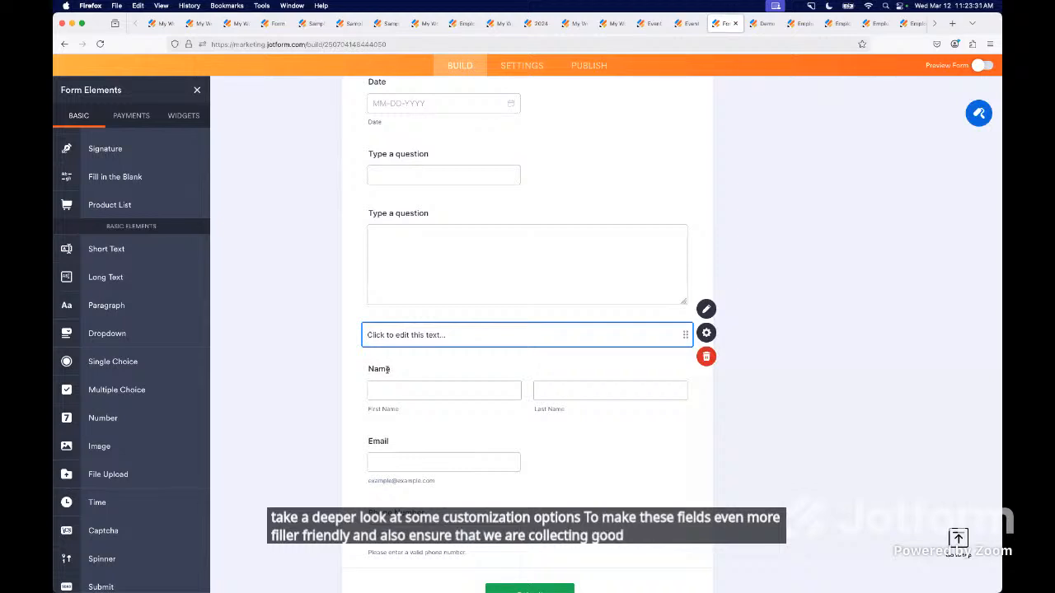
In Demo Form, enable the middle name, prefix and suffix for the Name field.
left_click(764, 23)
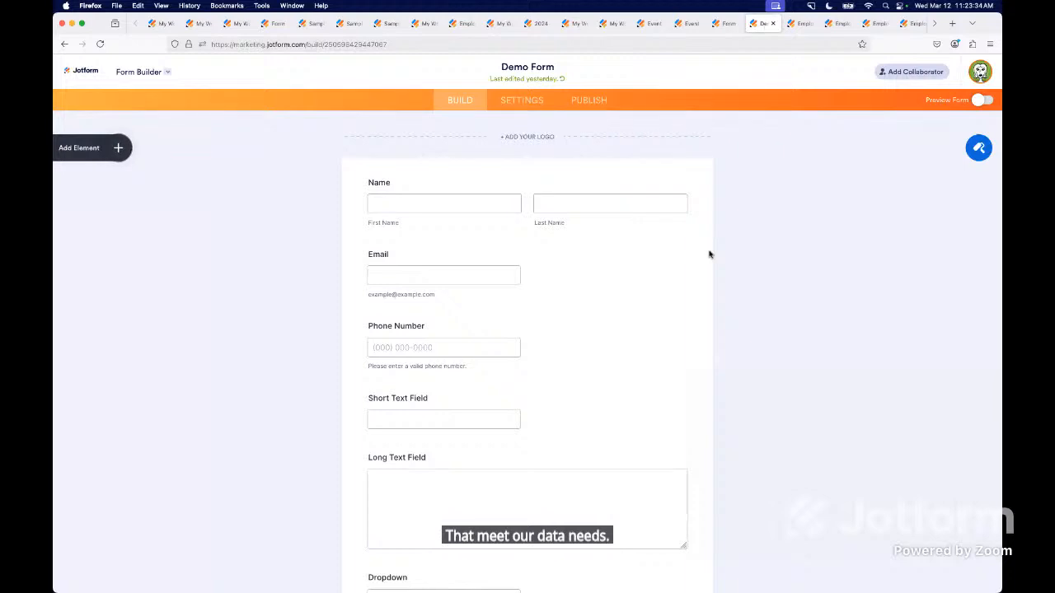
left_click(384, 201)
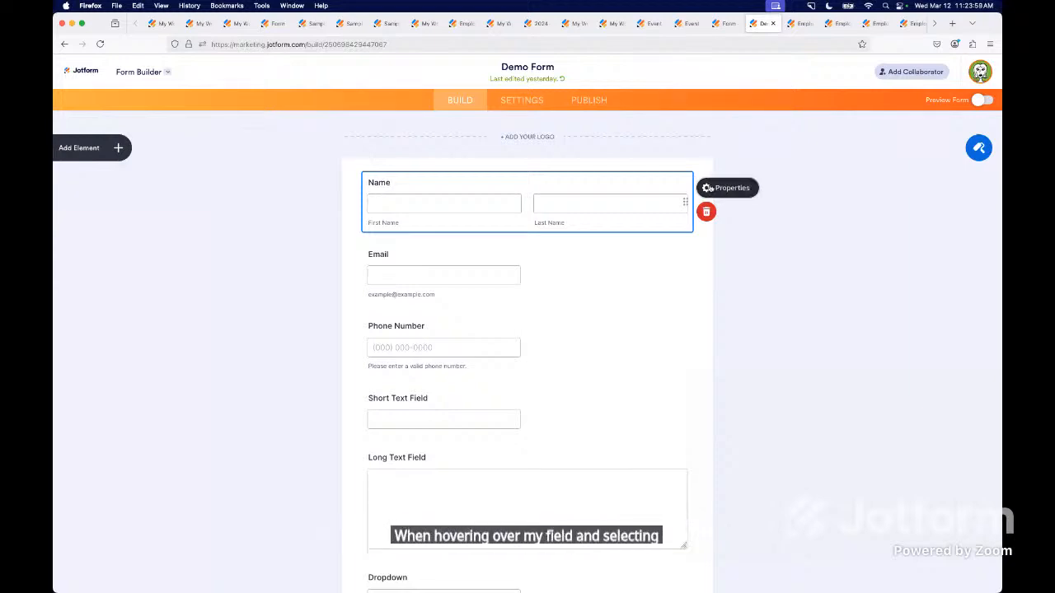
left_click(707, 188)
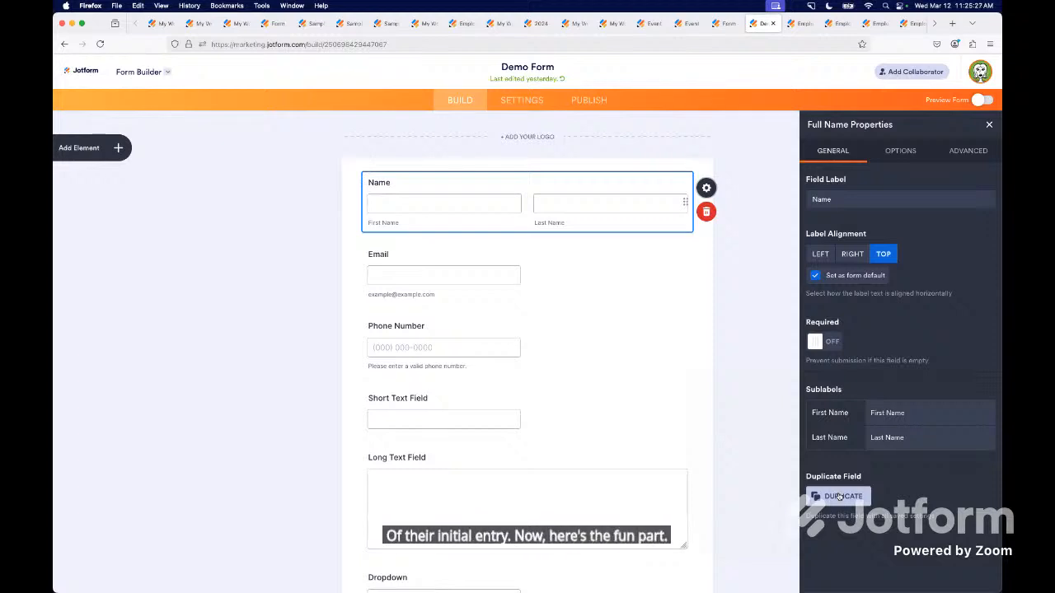
left_click(897, 159)
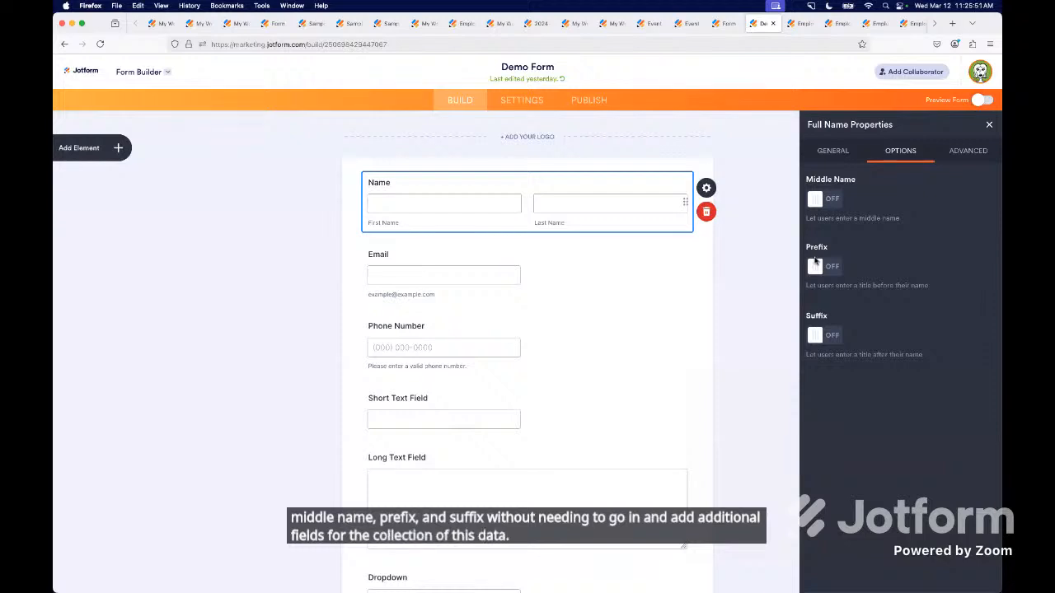
left_click(830, 201)
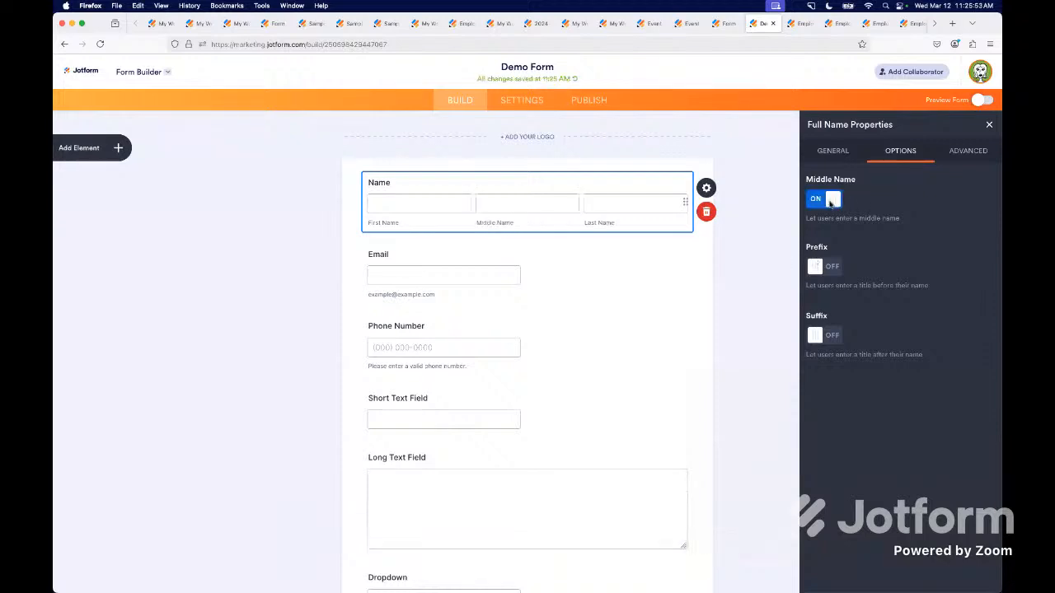
left_click(831, 269)
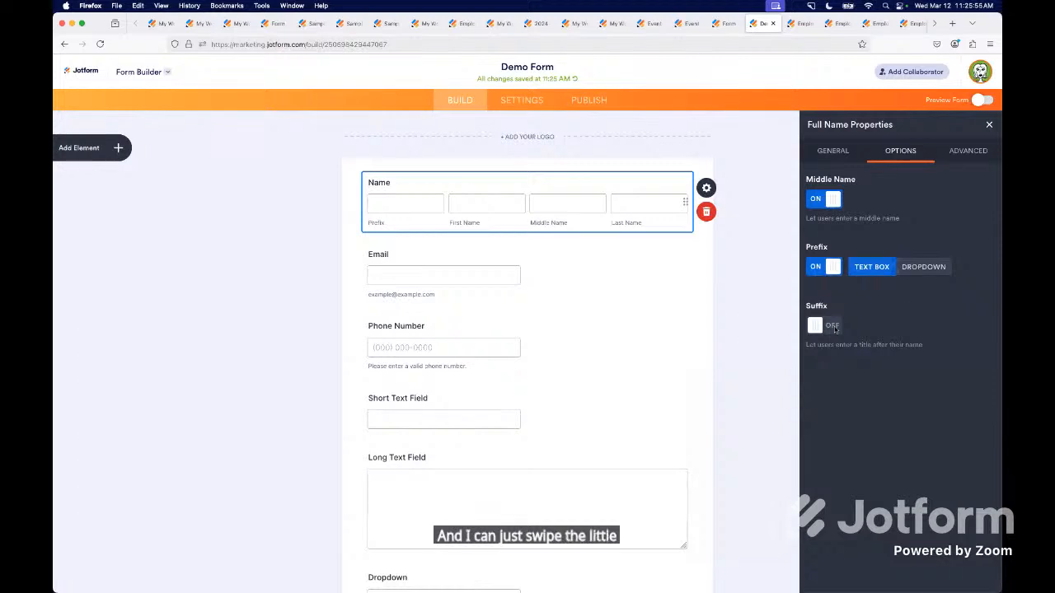
left_click(835, 327)
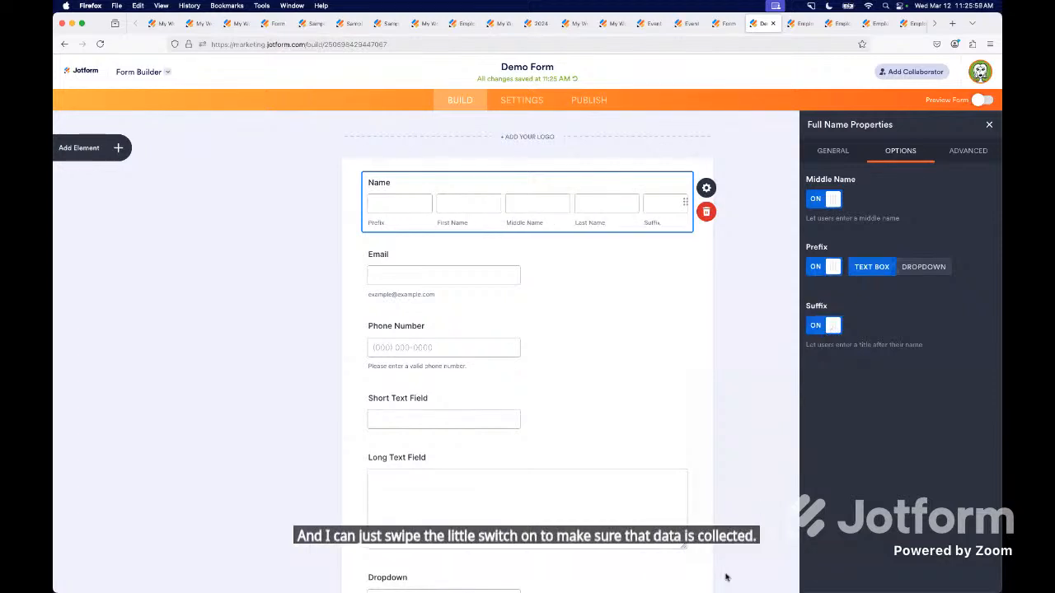
Review the field-specific option settings of Demo Form's Short Text Field and Dropdown.
left_click(416, 402)
left_click(899, 155)
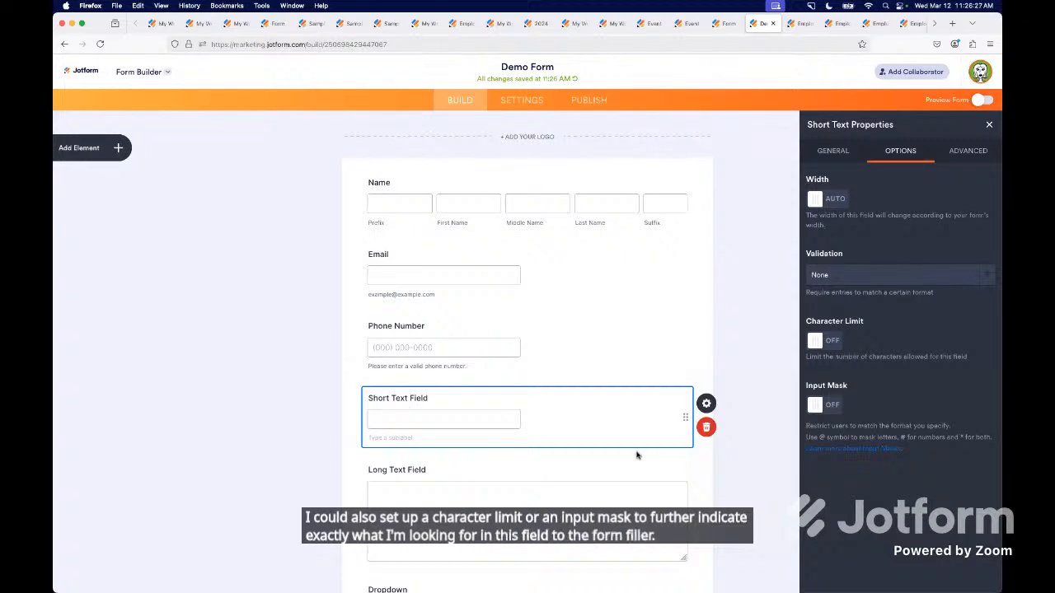
scroll(524, 453, "down", 5)
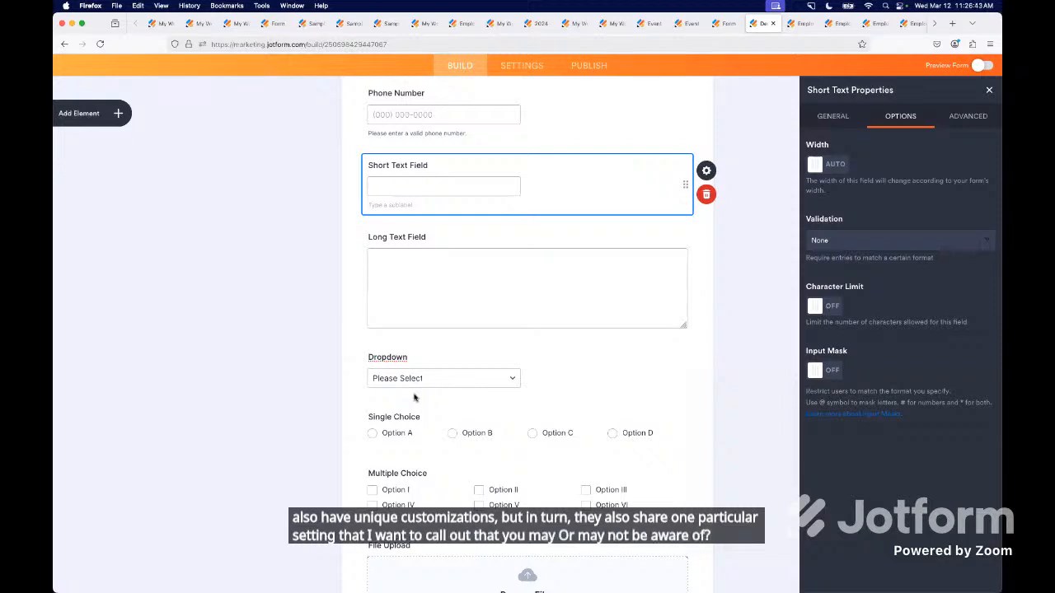
left_click(417, 374)
left_click(902, 119)
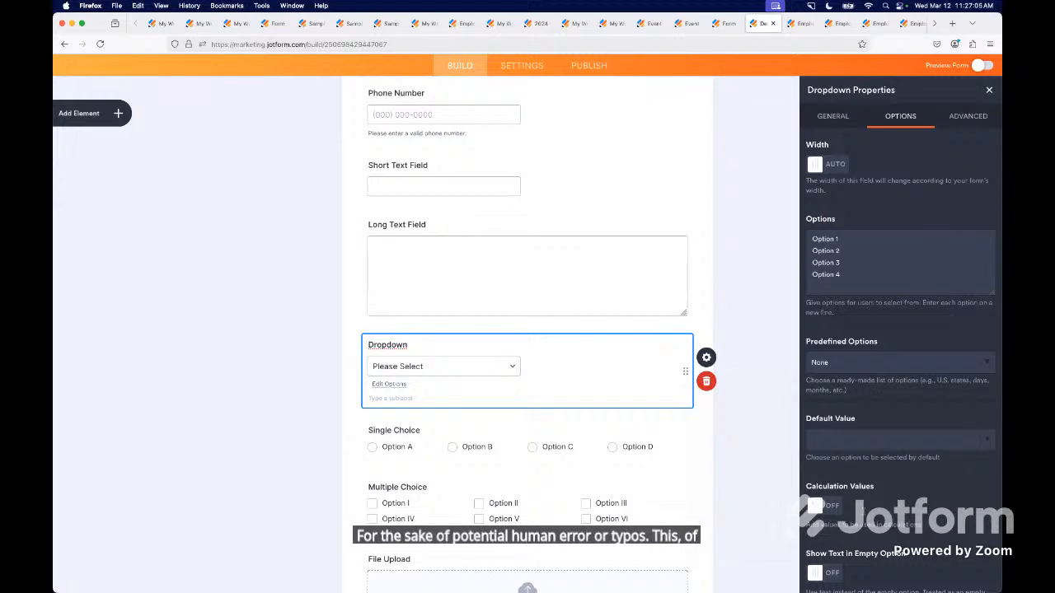
scroll(854, 481, "down", 1)
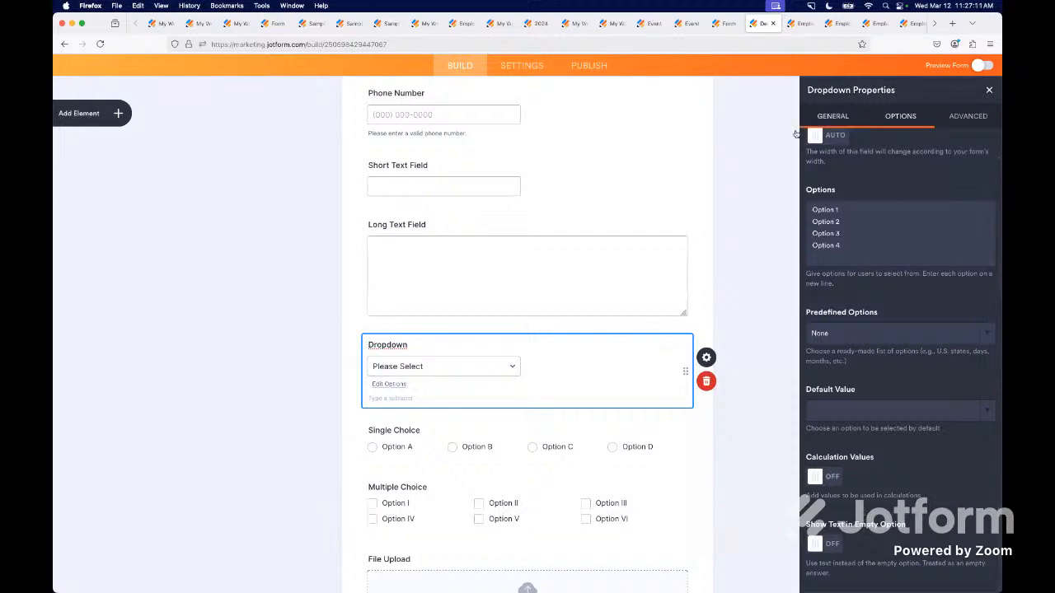
In the Employee Pulse Survey builder, review the Select Department dropdown's options and calculation values.
mouse_move(796, 23)
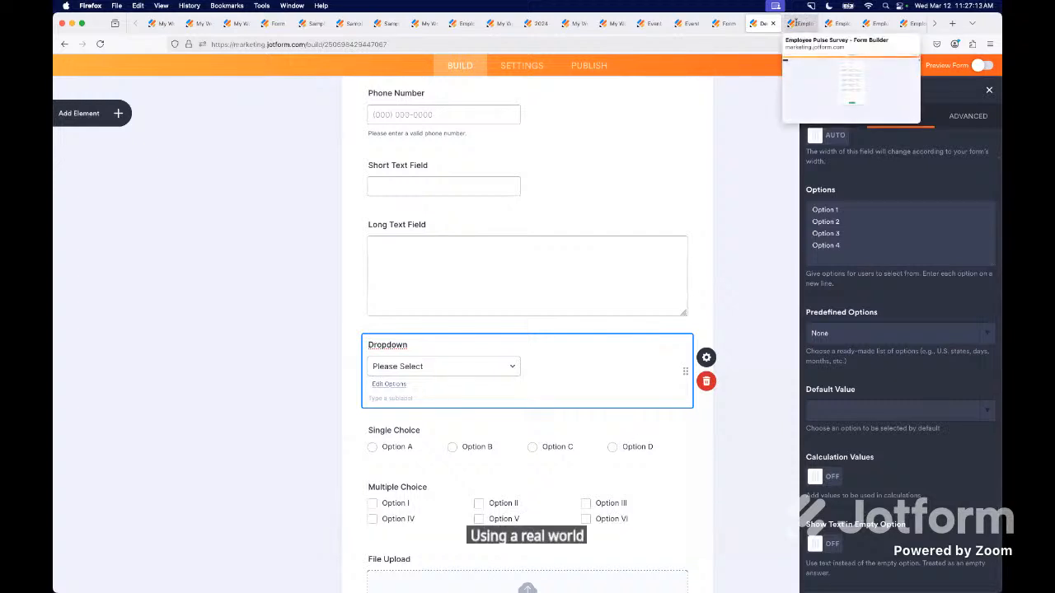
left_click(797, 23)
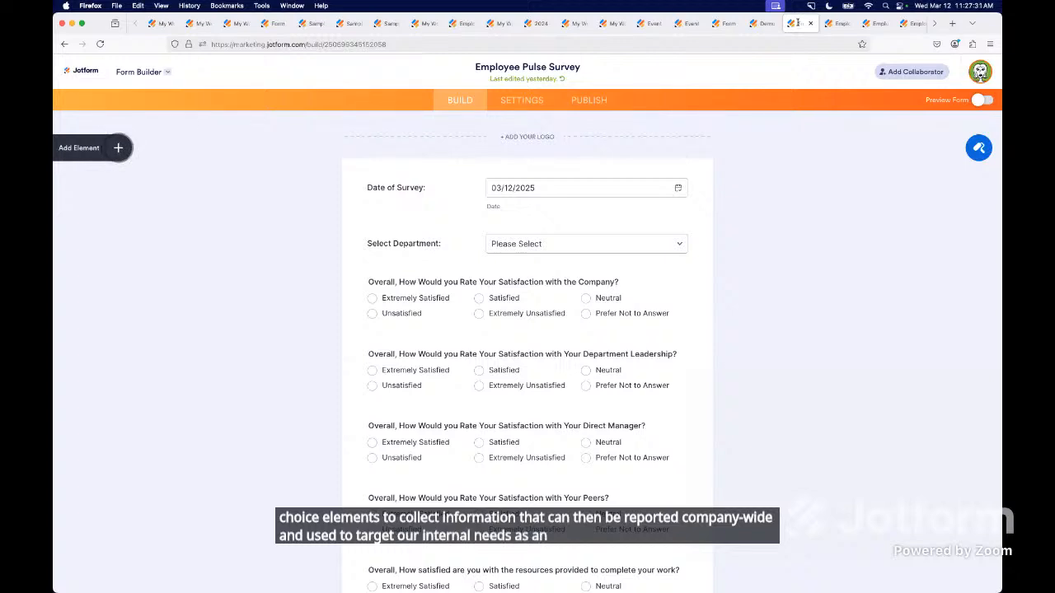
left_click(606, 232)
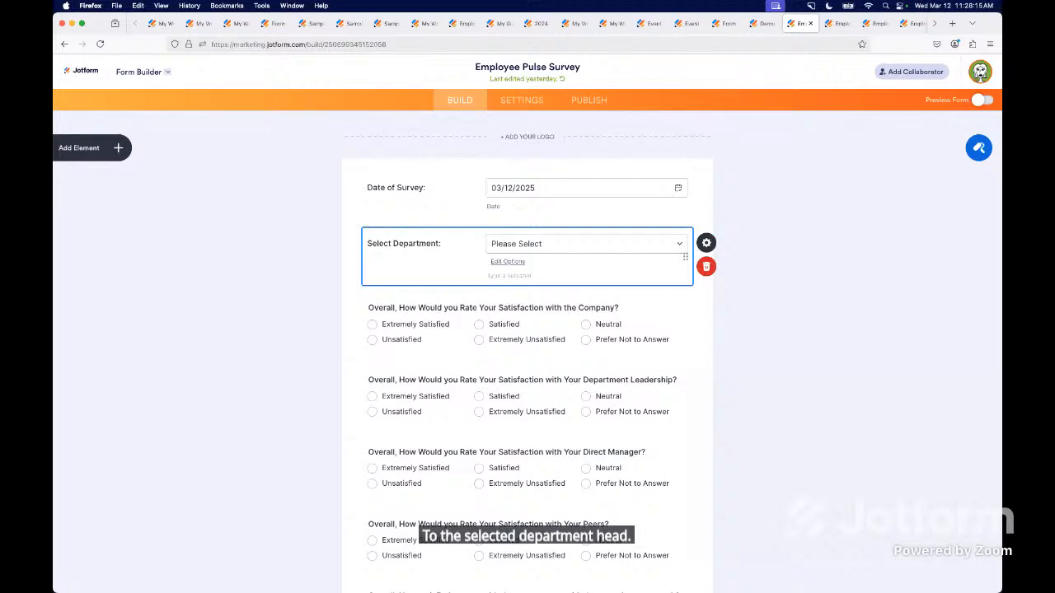
left_click(707, 243)
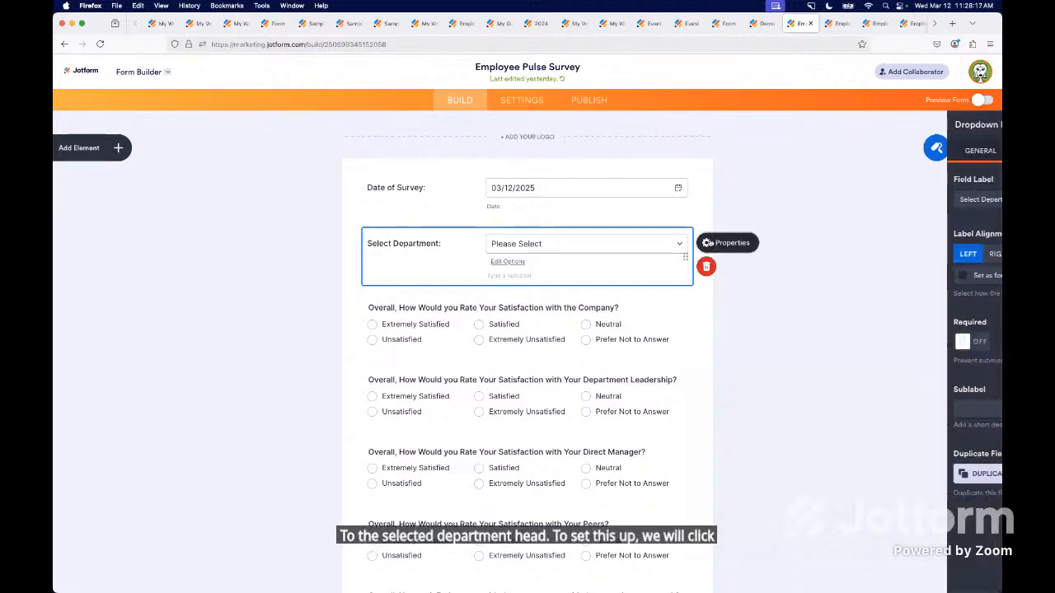
left_click(904, 153)
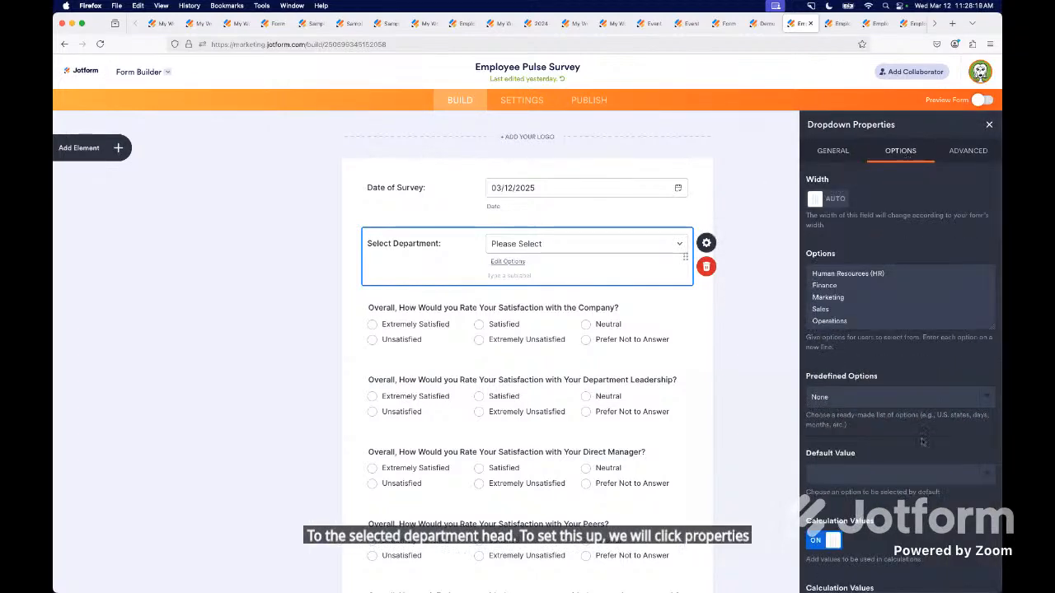
scroll(899, 329, "down", 4)
left_click(921, 442)
scroll(922, 442, "up", 2)
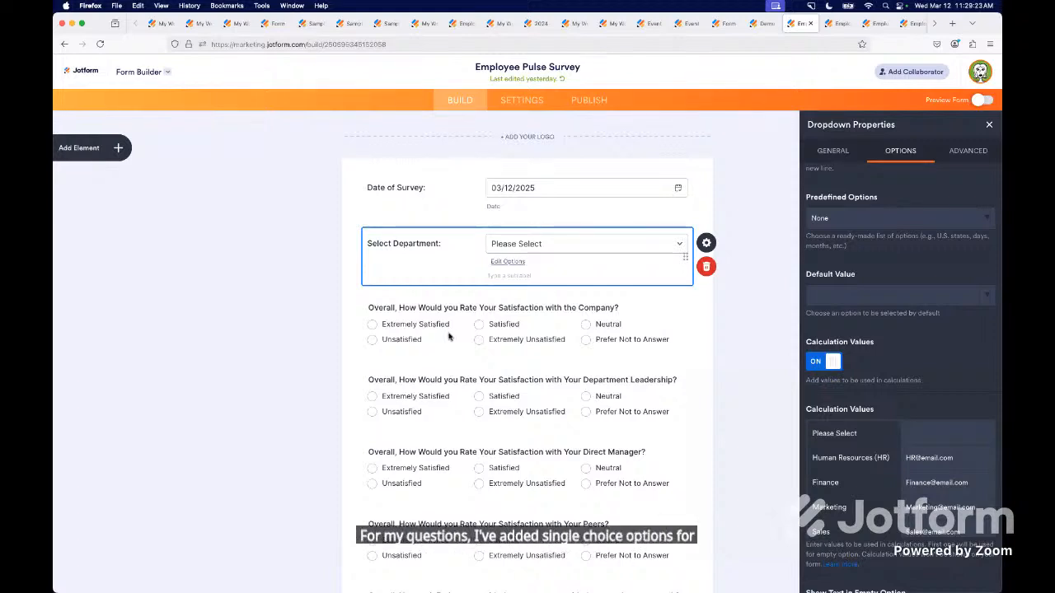
Review the answer options and calculation values of the question on overall satisfaction with the company.
left_click(498, 351)
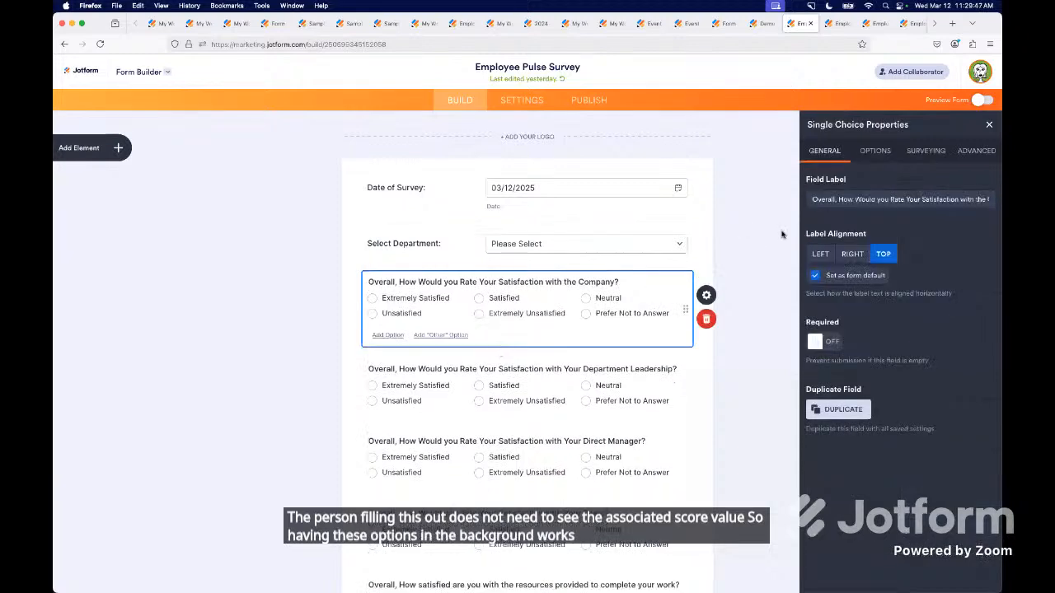
left_click(875, 152)
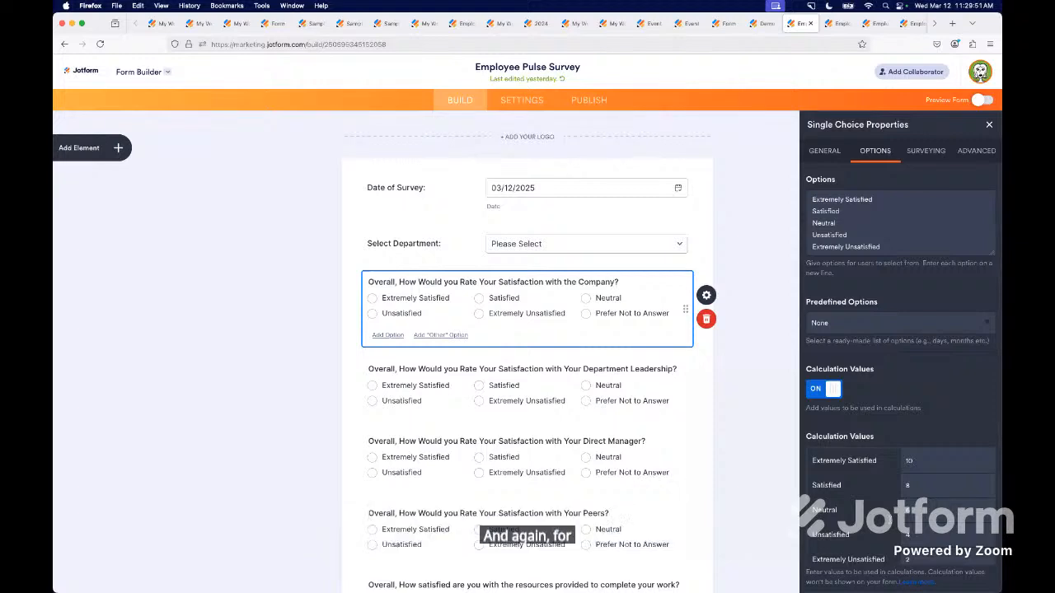
left_click(906, 487)
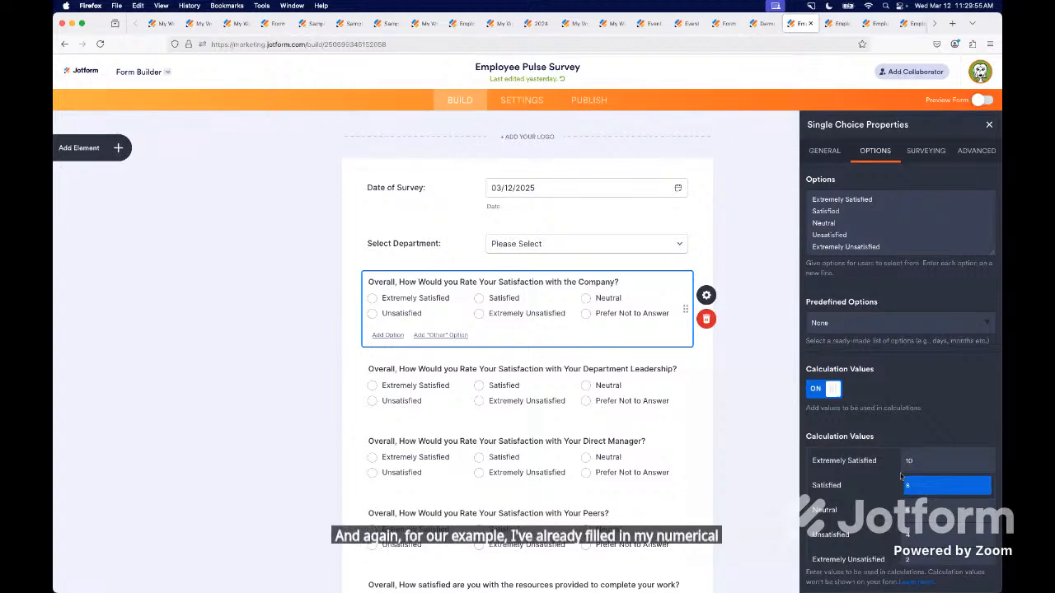
Examine how the Total Pulse Score calculation field is built from the single choice questions.
scroll(434, 479, "down", 5)
scroll(435, 480, "down", 1)
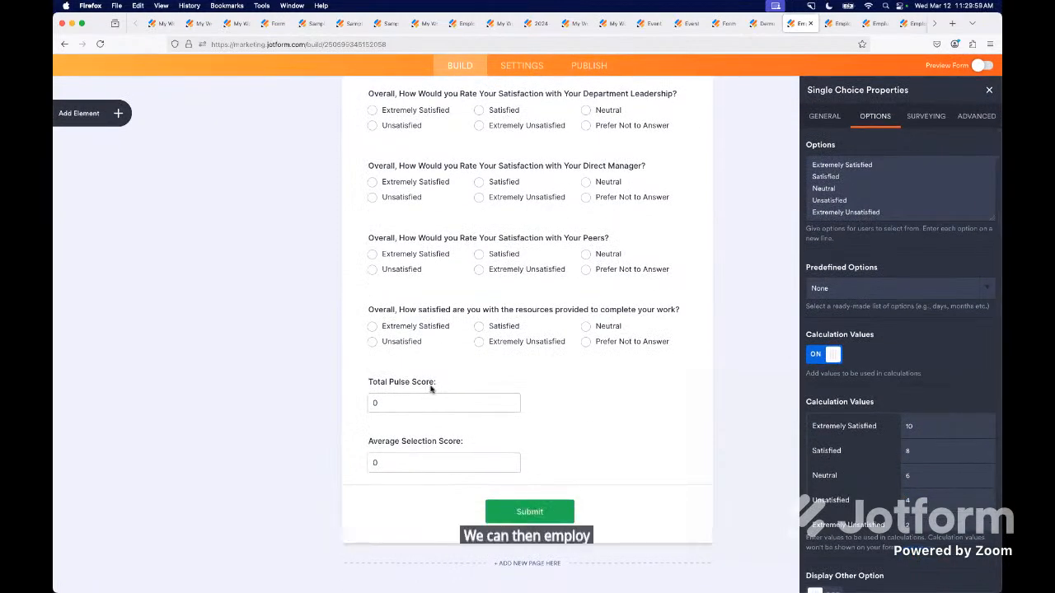
left_click(430, 391)
left_click(706, 392)
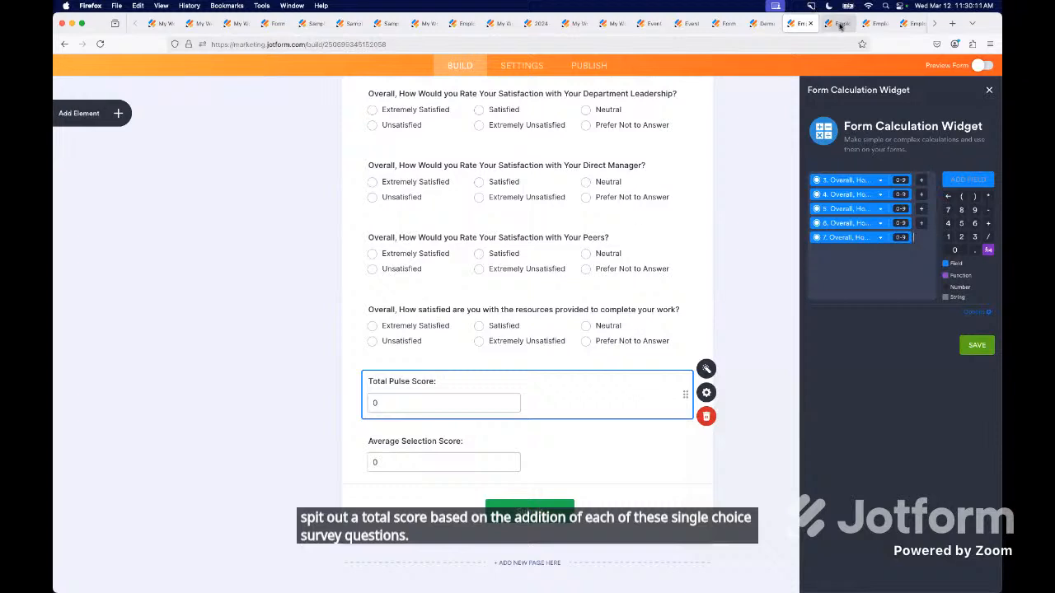
In Employee Pulse Survey 2, view the survey elements available for the form, such as Scale Rating.
mouse_move(840, 26)
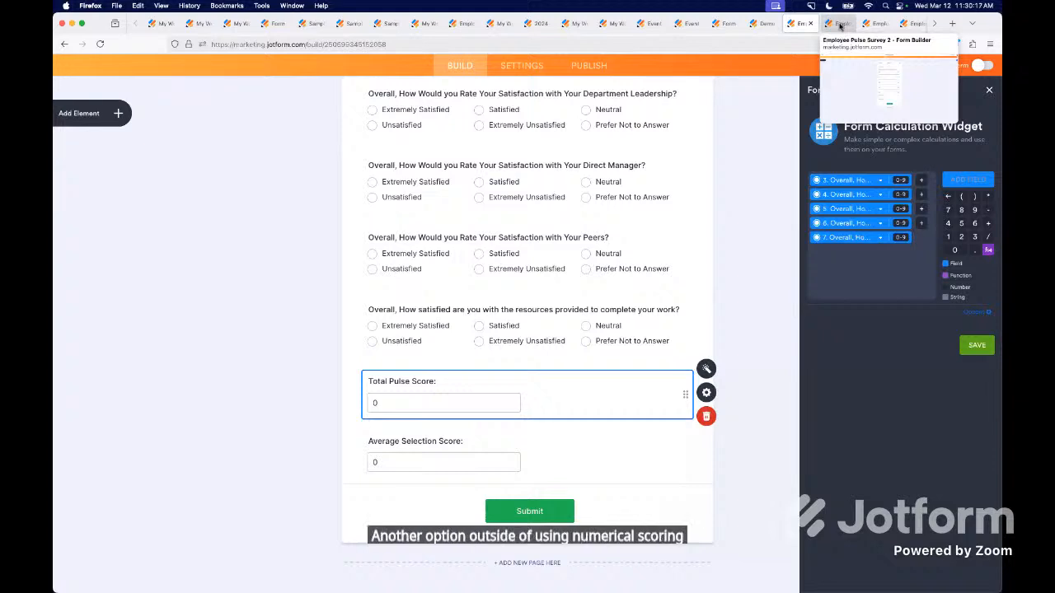
left_click(840, 26)
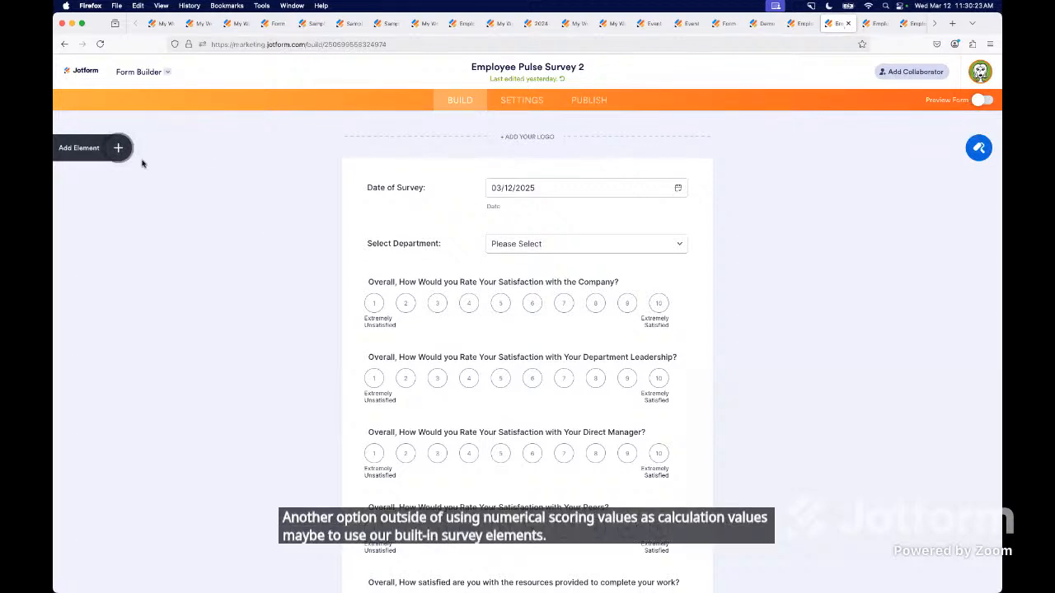
left_click(118, 147)
scroll(116, 512, "down", 10)
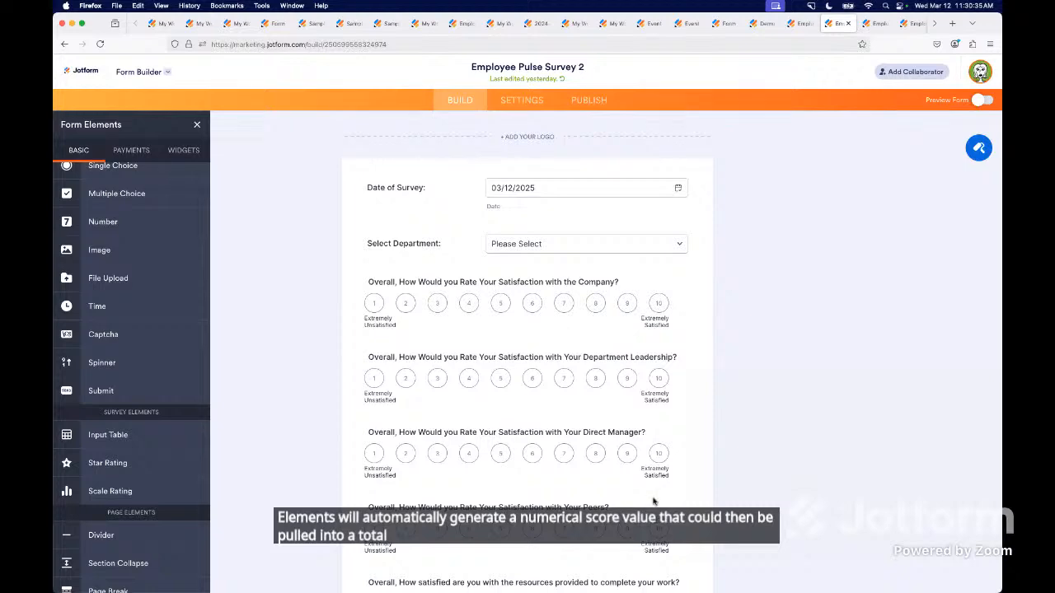
Examine the Total Pulse Score calculation in Employee Pulse Survey 2, which uses the scale rating questions.
scroll(624, 486, "down", 5)
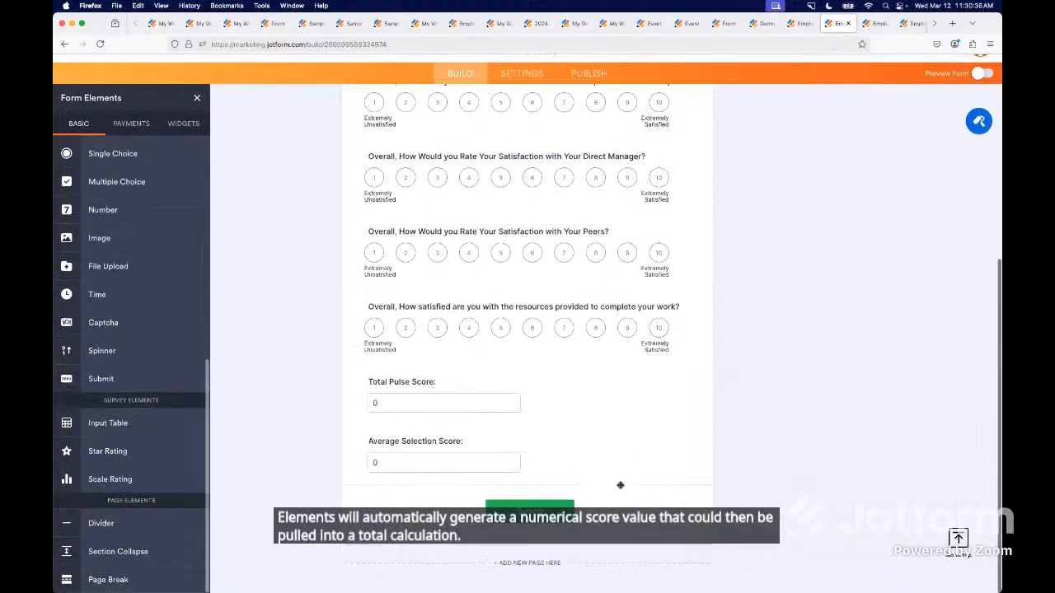
left_click(471, 406)
left_click(708, 369)
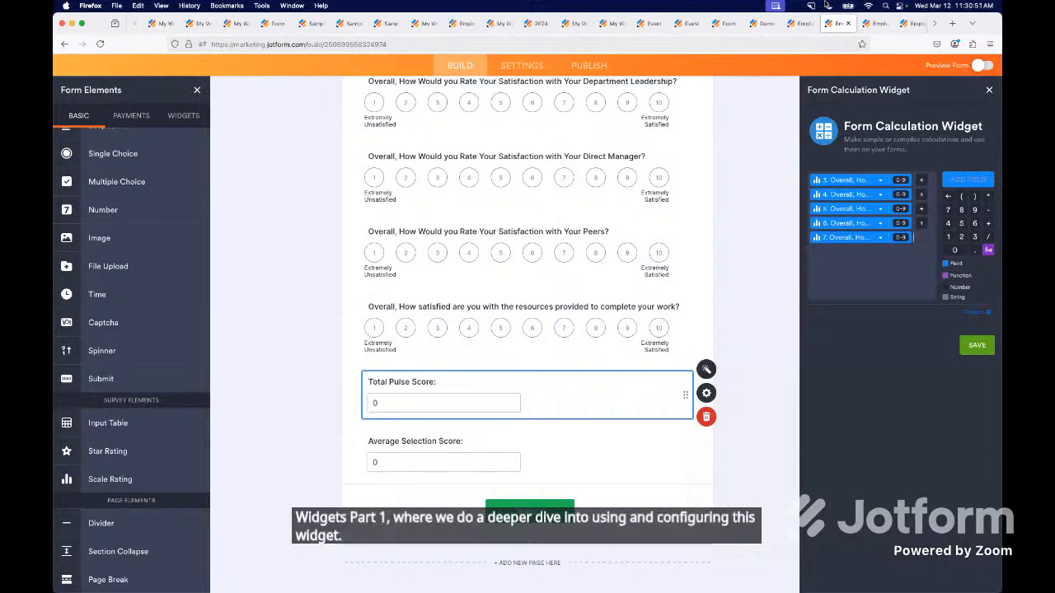
In the live scale-rating survey, rate the direct manager 1, peers 6 and the provided resources 5 to test the score fields.
left_click(880, 25)
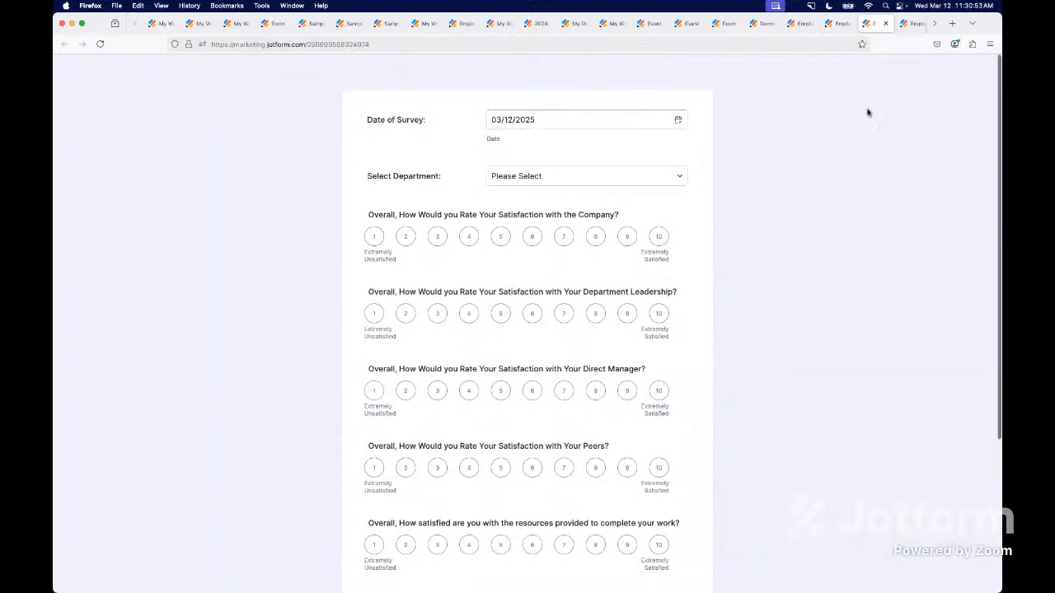
left_click(374, 391)
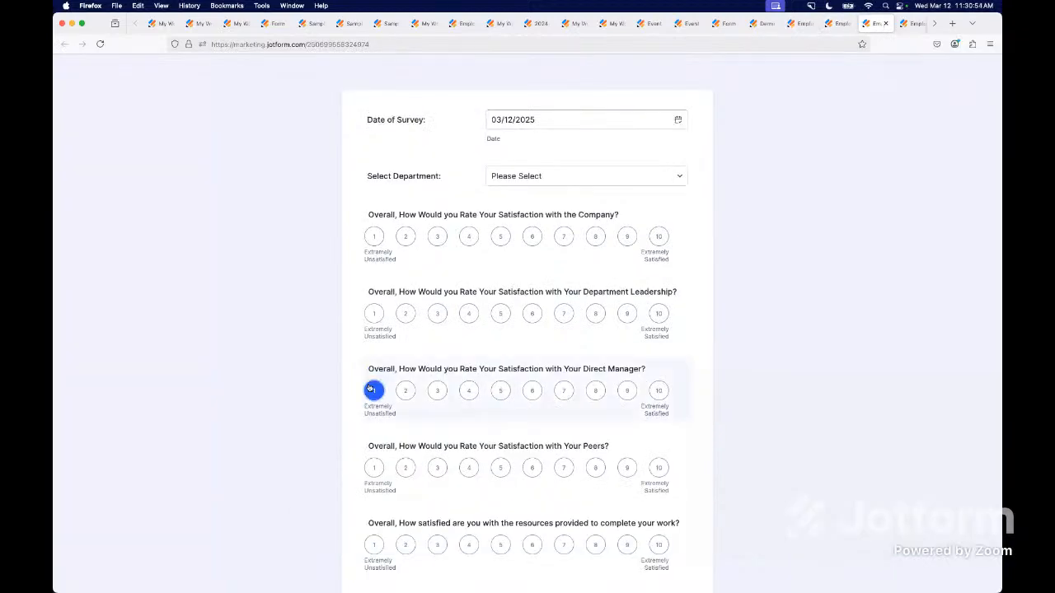
left_click(532, 468)
scroll(532, 467, "down", 5)
left_click(426, 421)
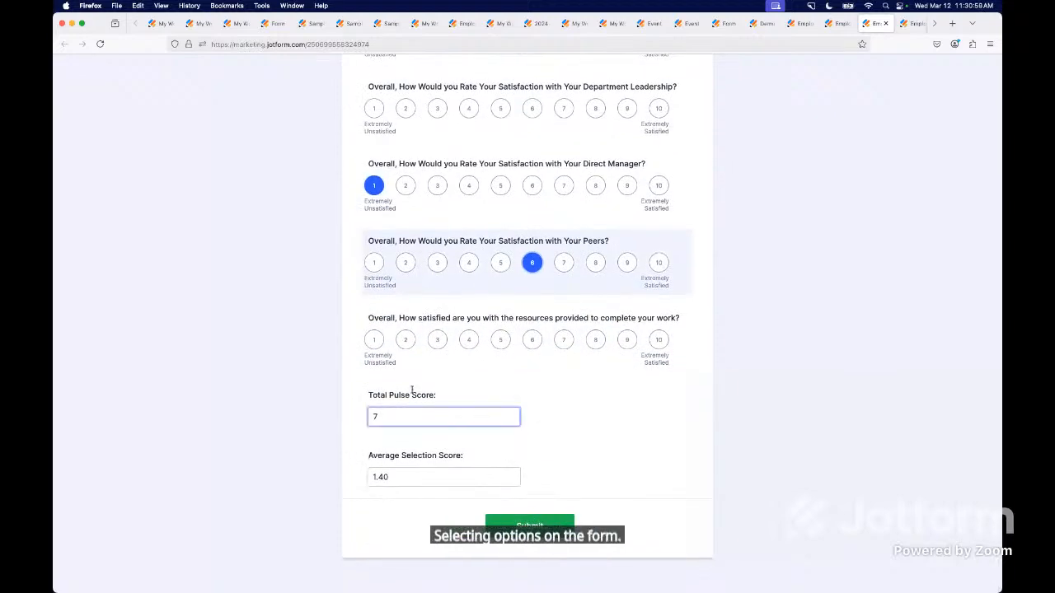
left_click(353, 404)
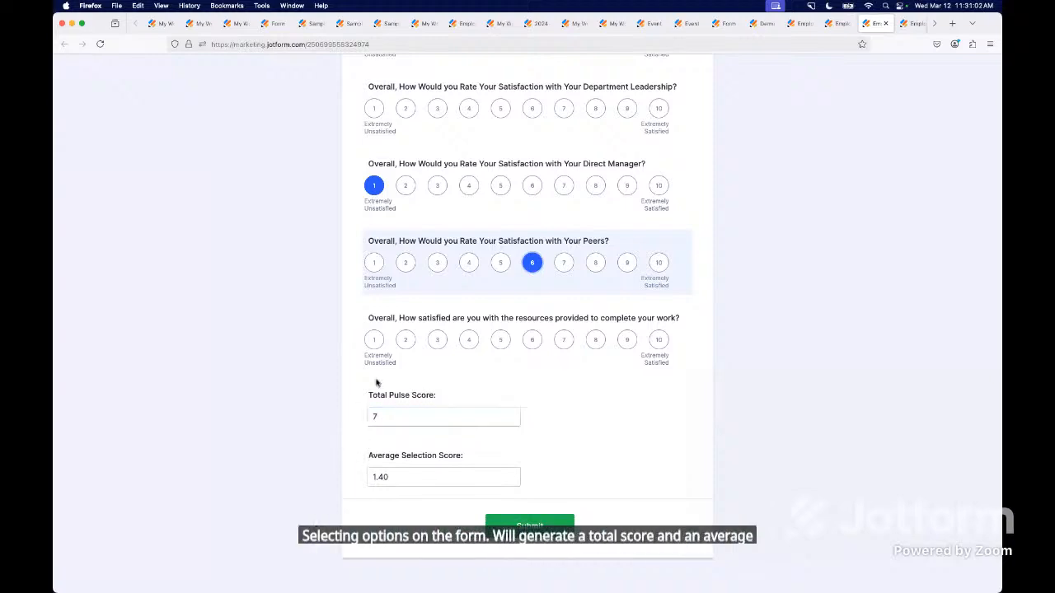
left_click(500, 341)
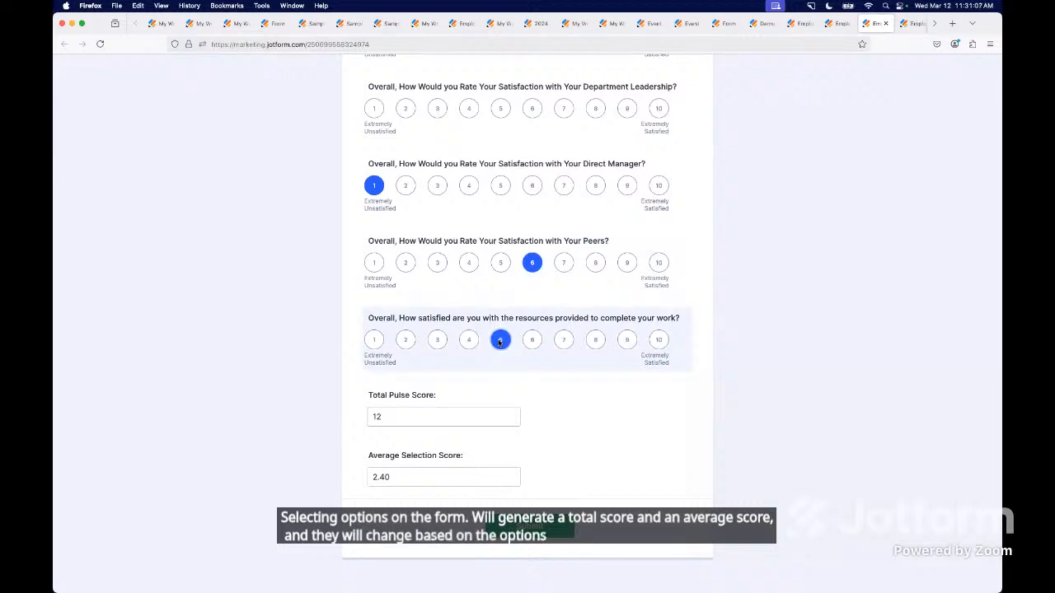
In the live single-choice survey, answer Extremely Unsatisfied for department leadership, Satisfied for direct manager, Unsatisfied for peers and Satisfied for resources.
left_click(911, 23)
left_click(482, 322)
scroll(483, 323, "down", 2)
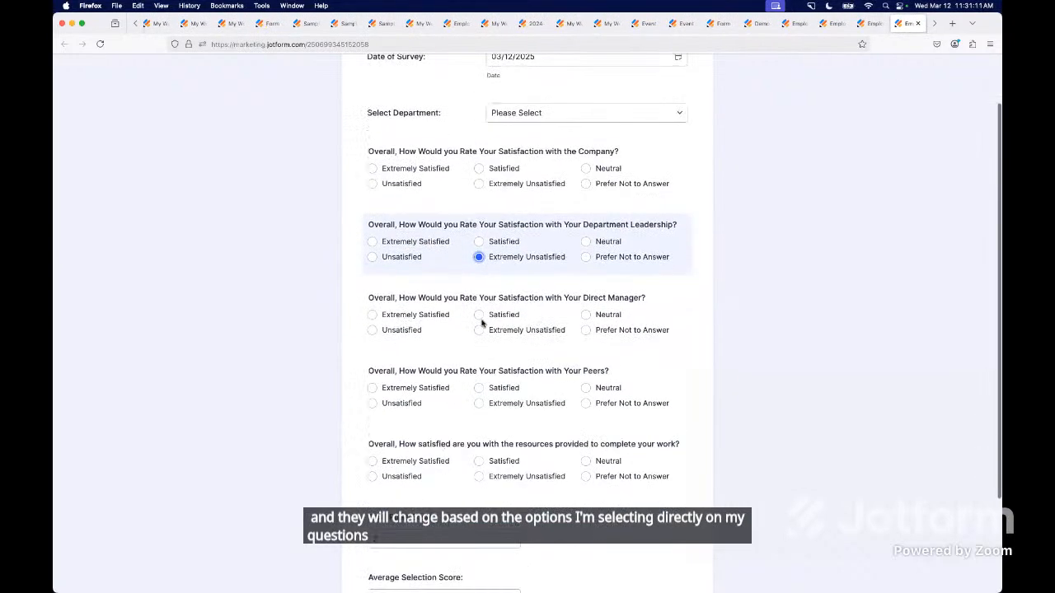
left_click(481, 287)
left_click(375, 375)
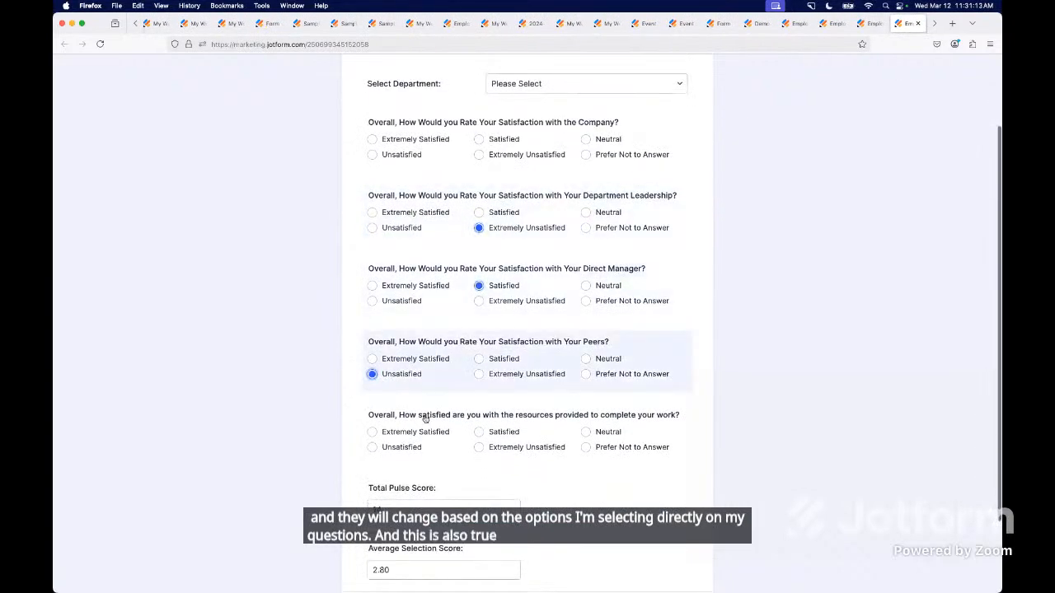
left_click(478, 436)
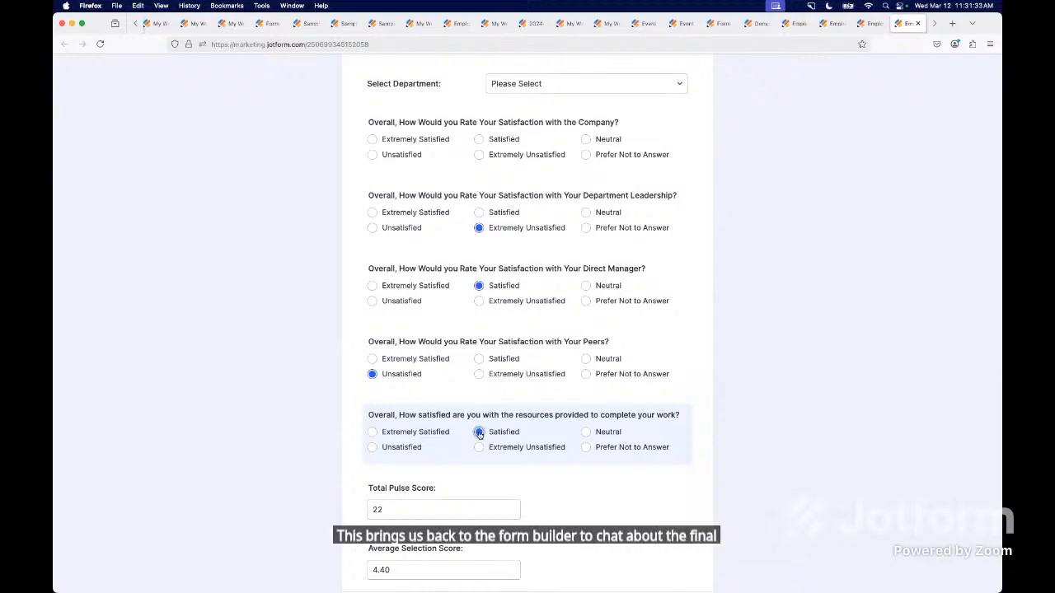
Back in the Employee Pulse Survey builder, hide the Total Pulse Score field on the form.
left_click(935, 23)
left_click(900, 26)
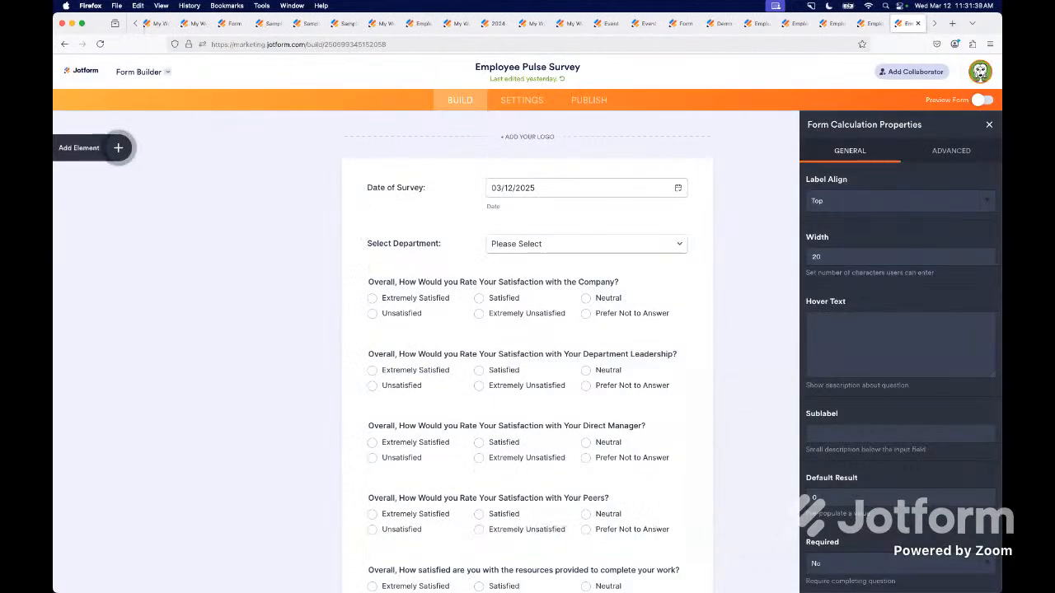
scroll(338, 540, "down", 5)
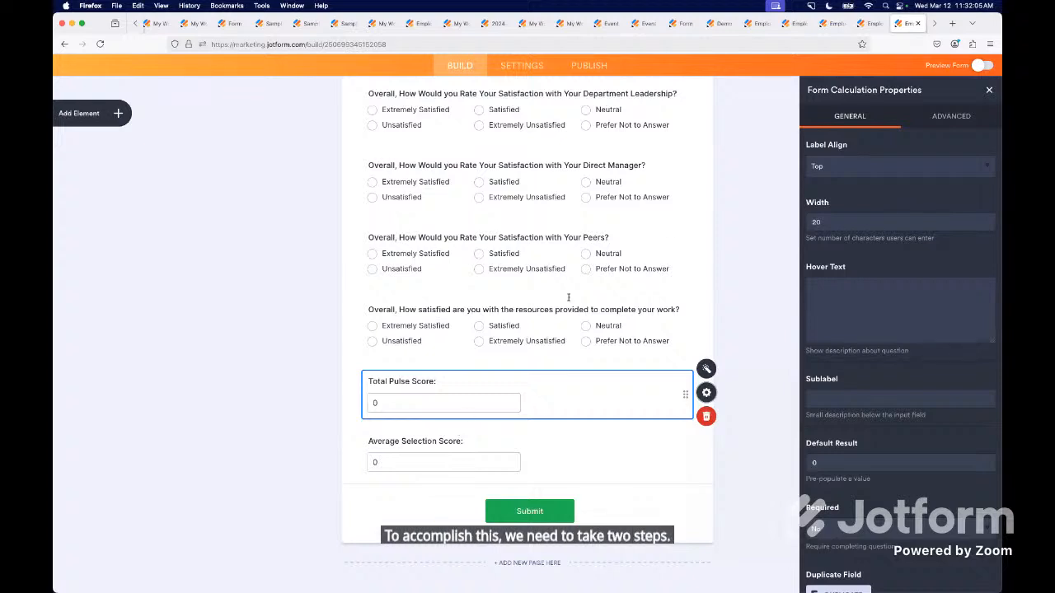
left_click(963, 122)
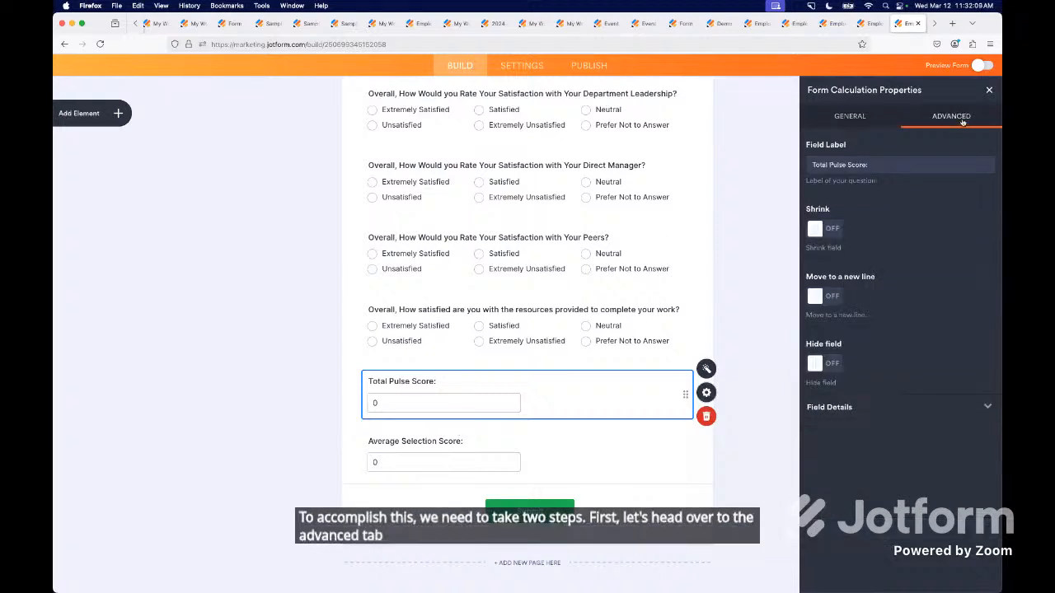
left_click(834, 364)
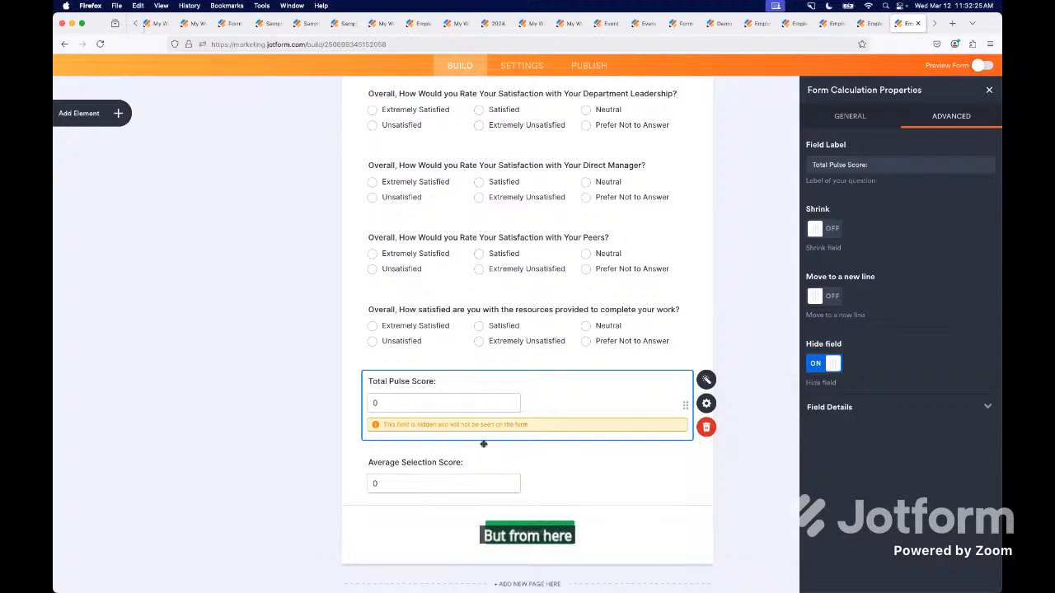
In the additional form settings of Employee Pulse Survey, set Clear Hidden Field Values to Don't clear.
left_click(522, 64)
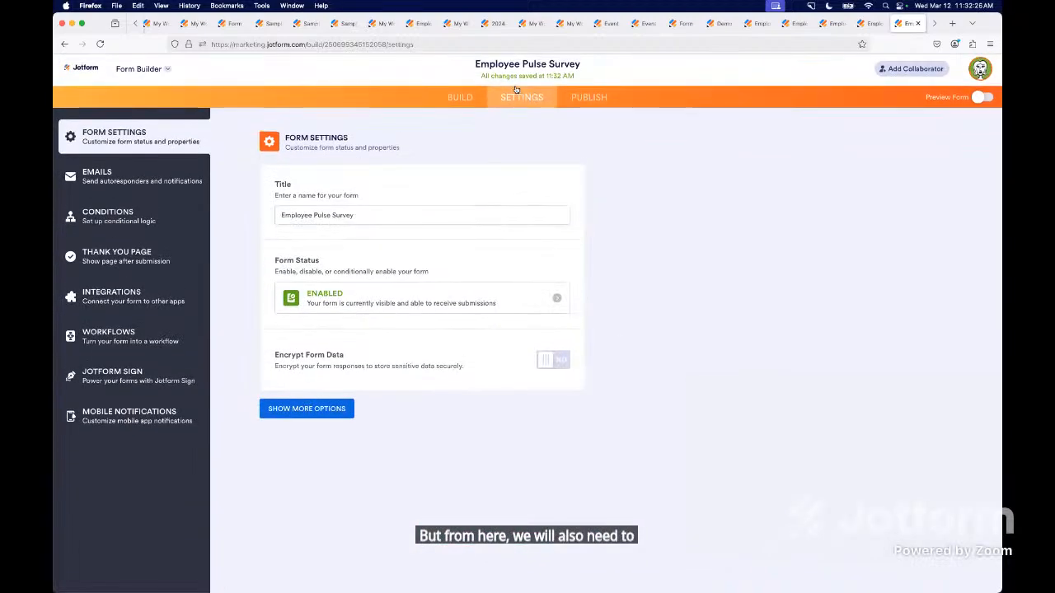
left_click(298, 412)
scroll(345, 454, "down", 6)
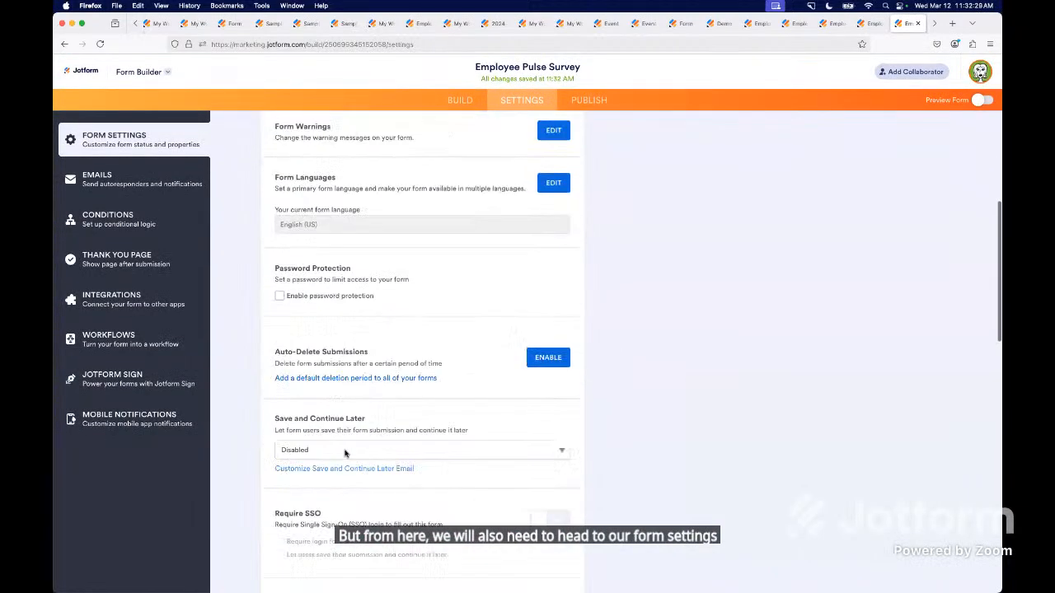
scroll(345, 454, "down", 5)
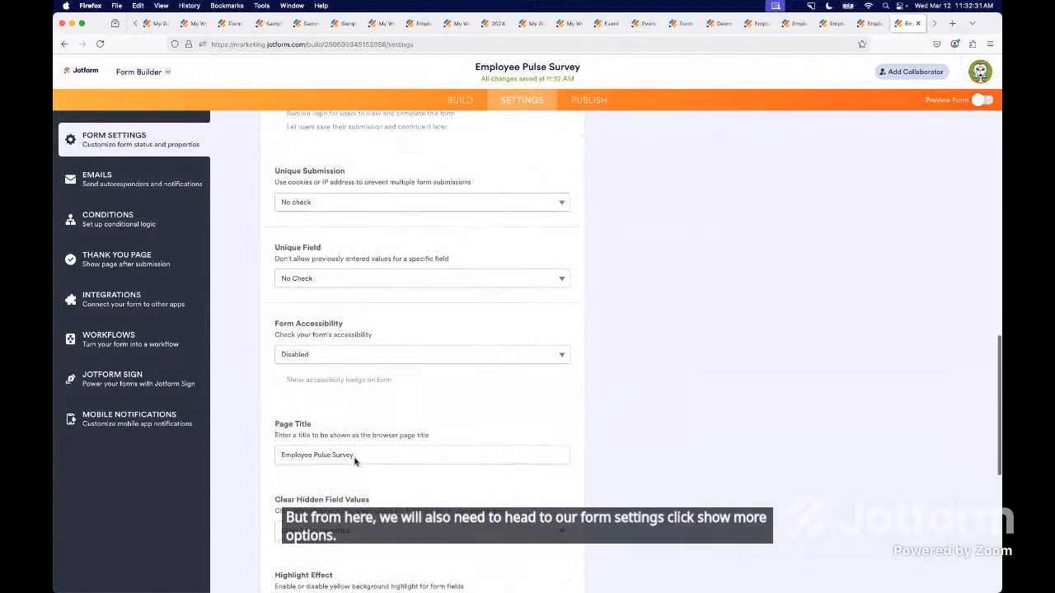
left_click(320, 443)
left_click(314, 437)
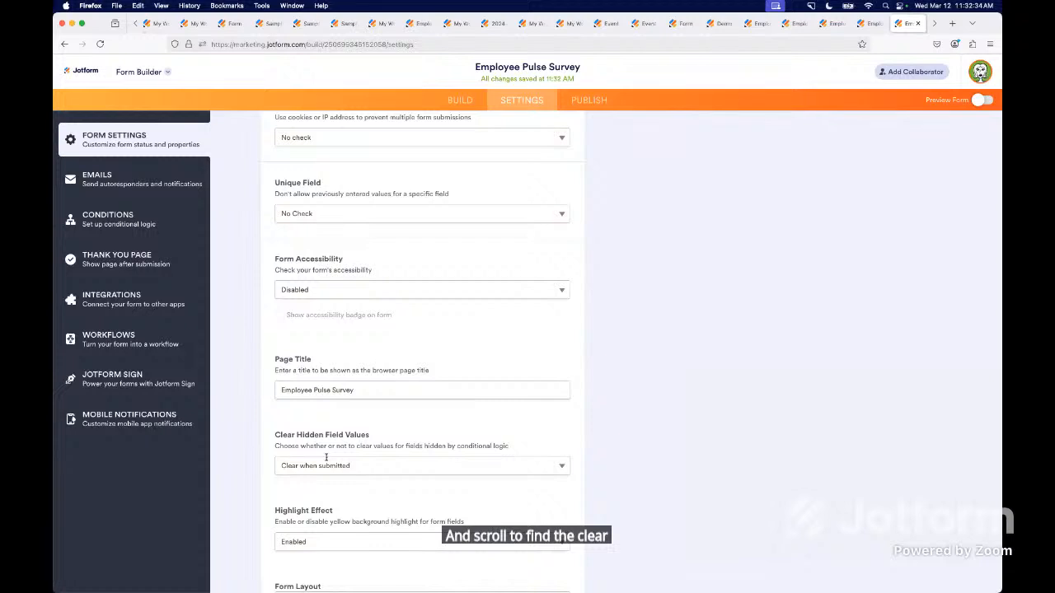
left_click(354, 467)
left_click(346, 476)
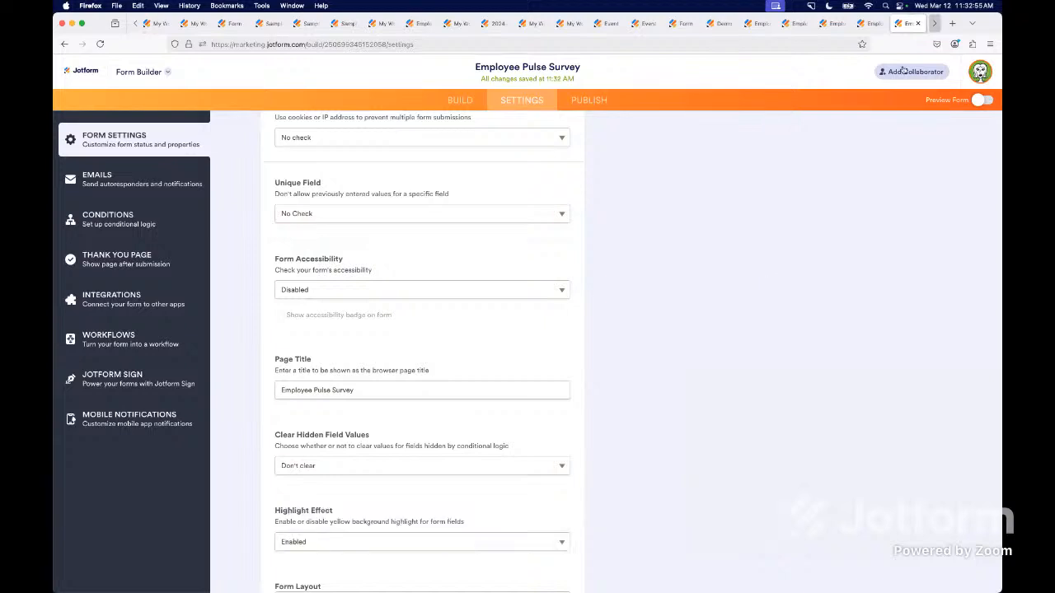
In Demo Form 2, set the Email field's label alignment to Left.
left_click(908, 27)
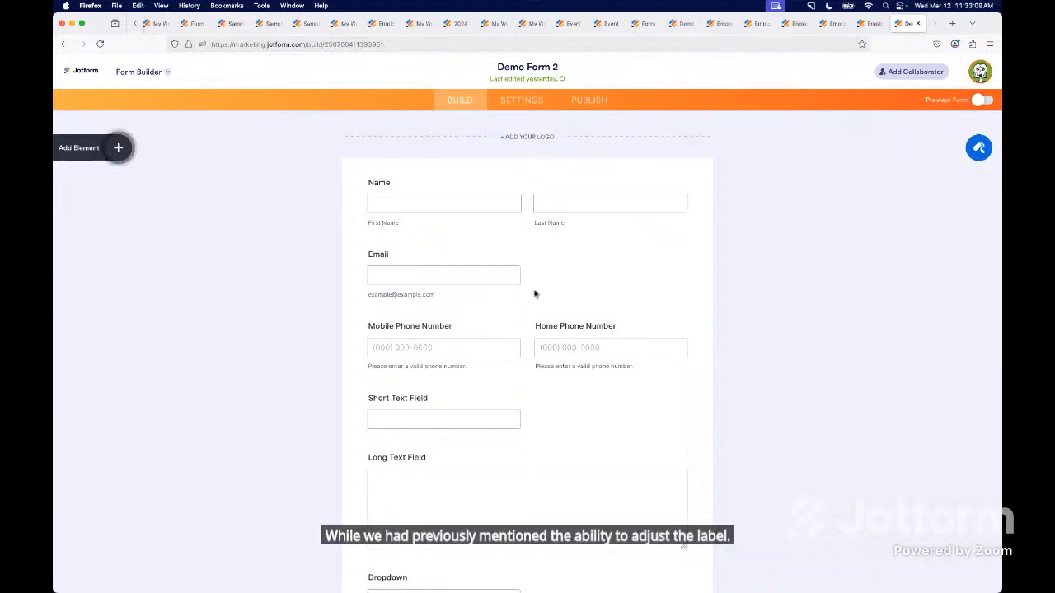
double_click(429, 255)
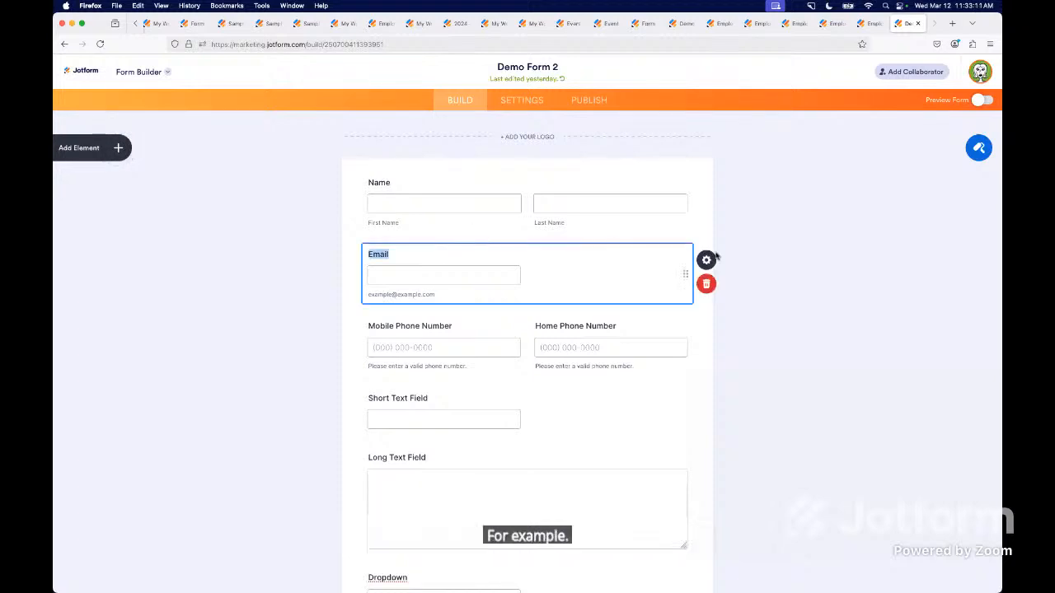
left_click(707, 260)
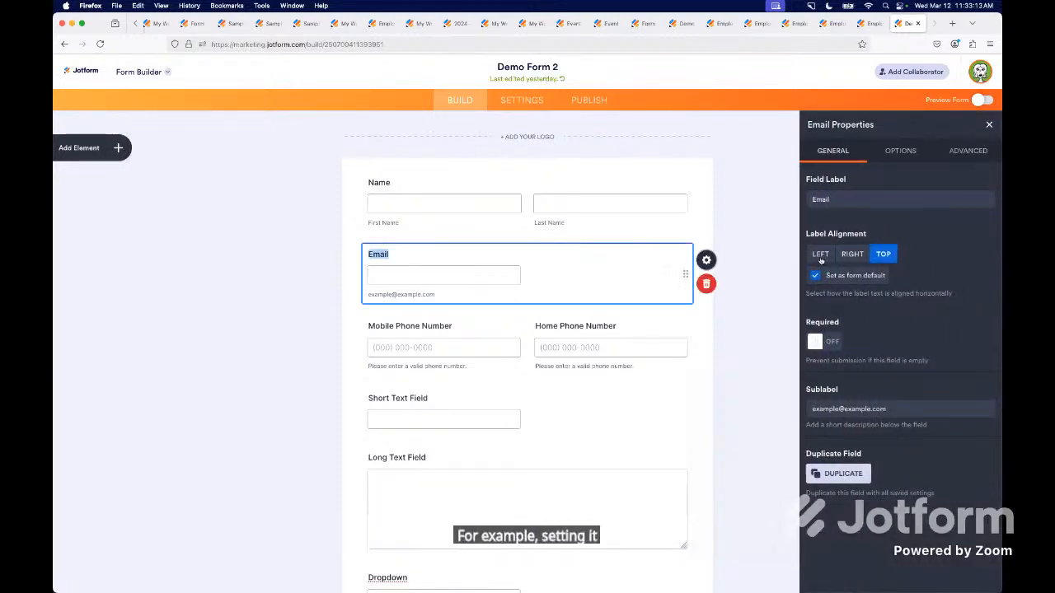
left_click(820, 255)
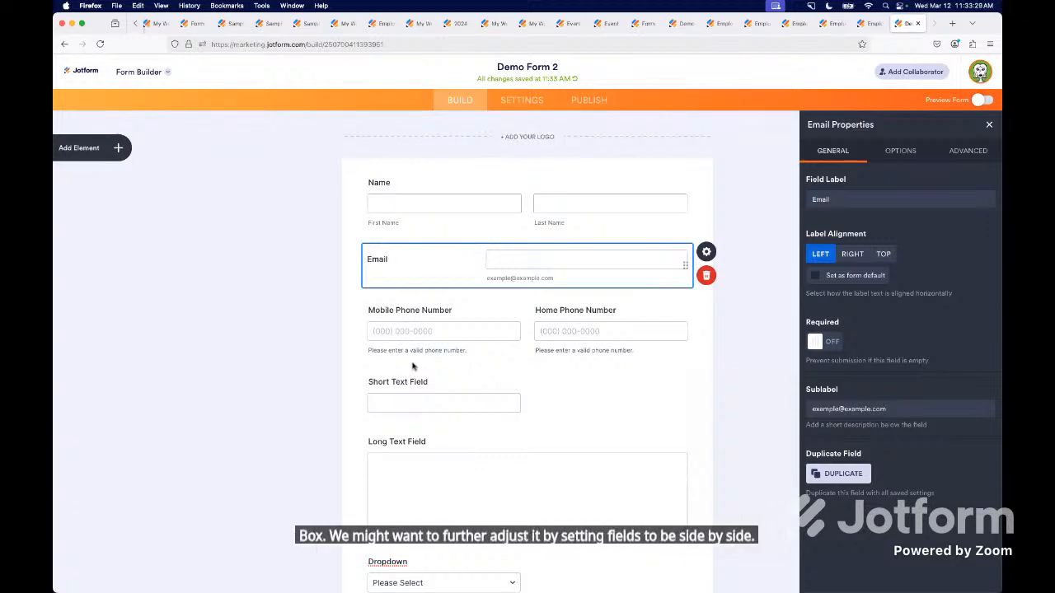
Inspect the side-by-side Mobile and Home Phone Number fields, including the Home Phone Number field's advanced Shrink setting.
left_click(434, 317)
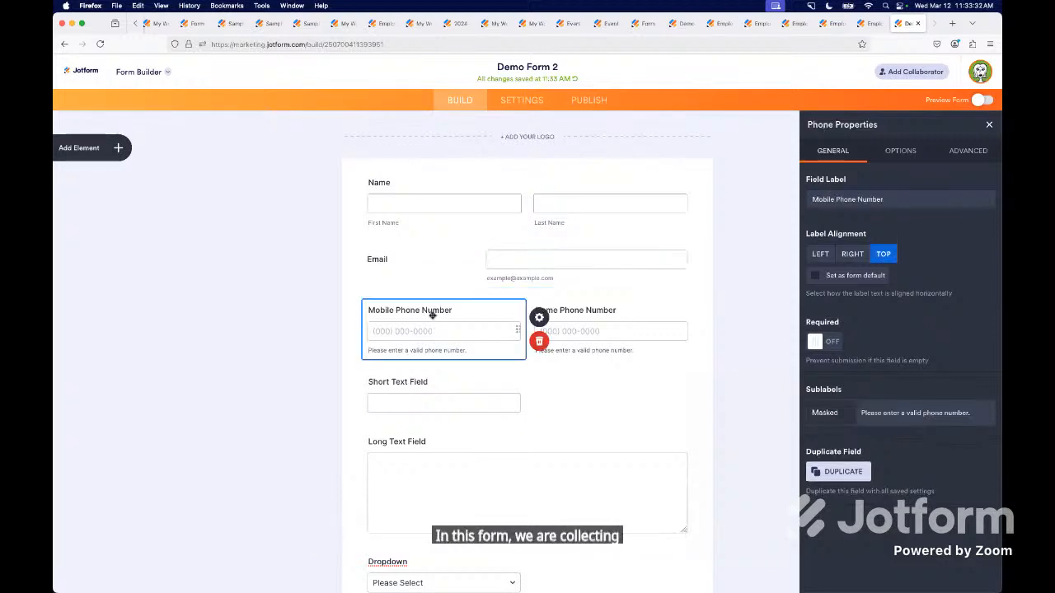
left_click(630, 324)
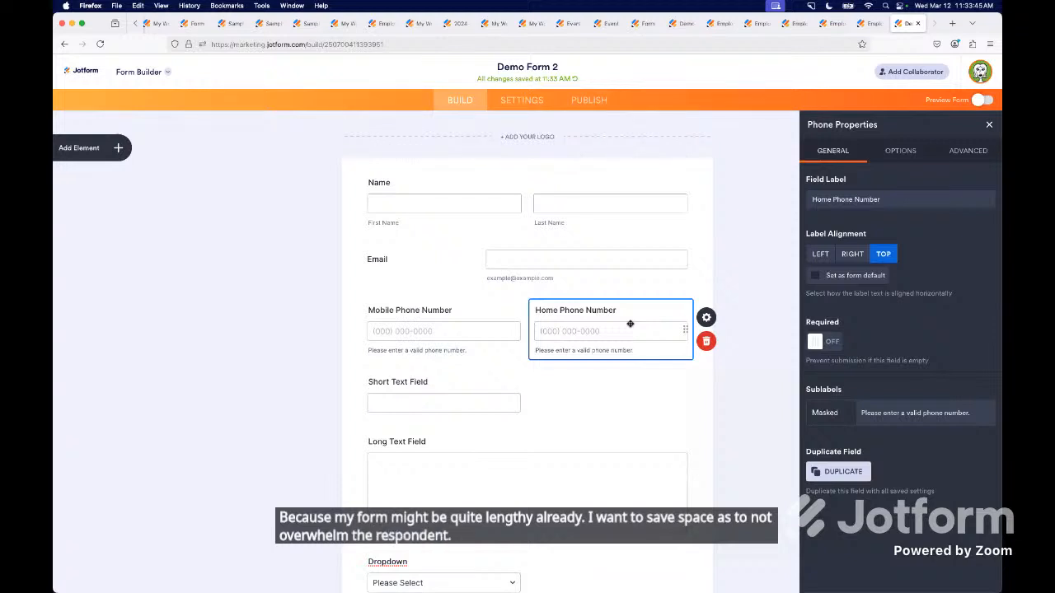
left_click(974, 157)
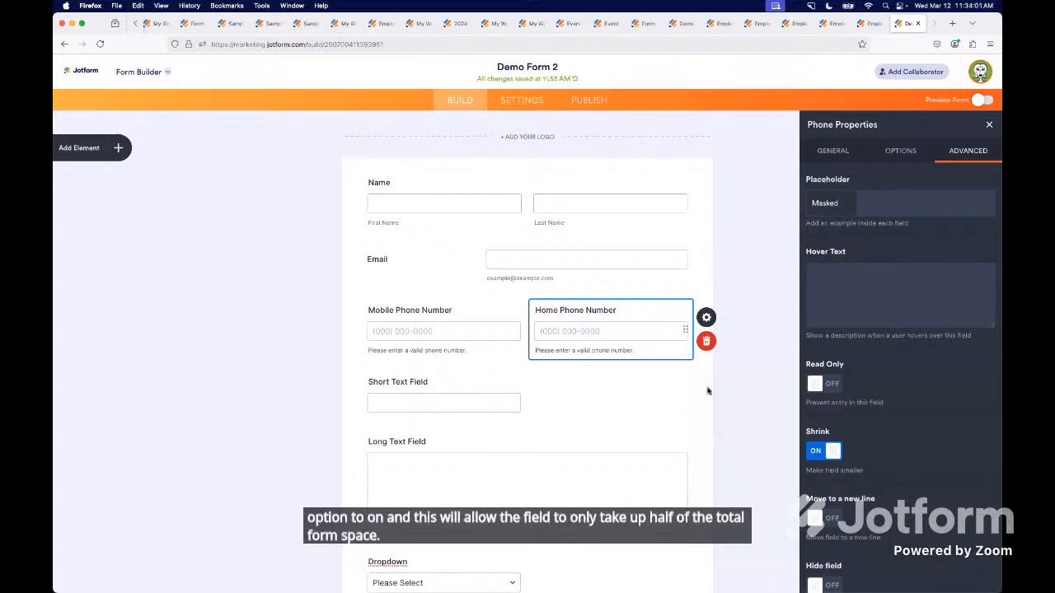
left_click(428, 310)
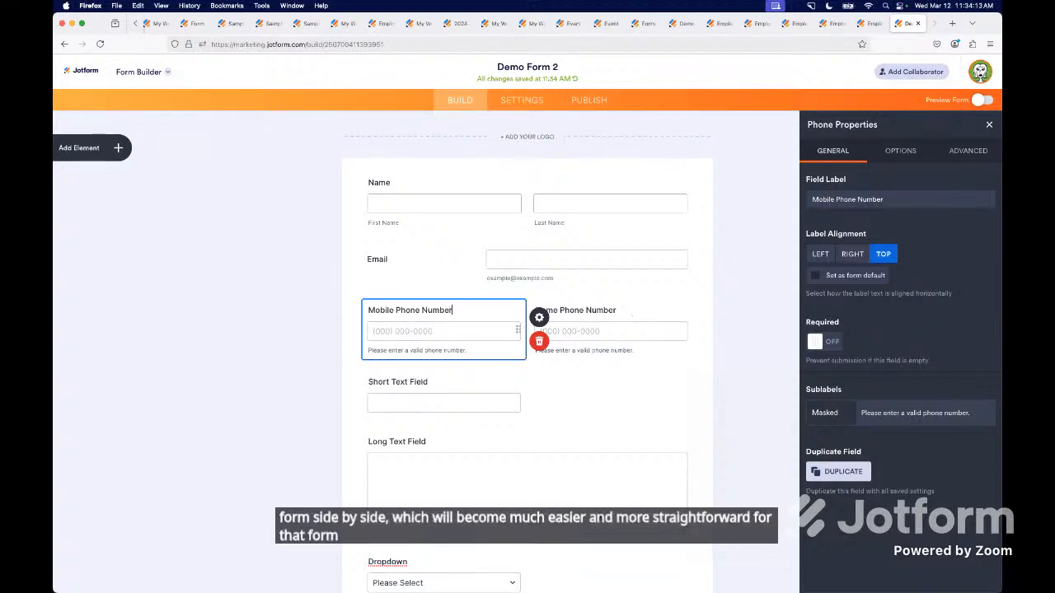
Switch from the form builder to the full-screen presentation slides.
key("ctrl+Up")
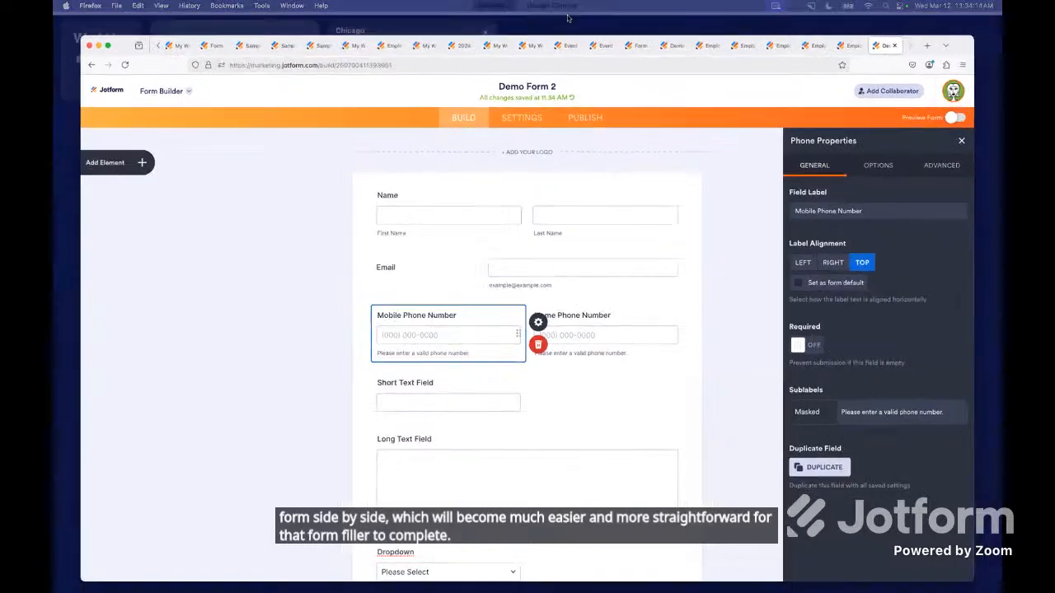
left_click(565, 19)
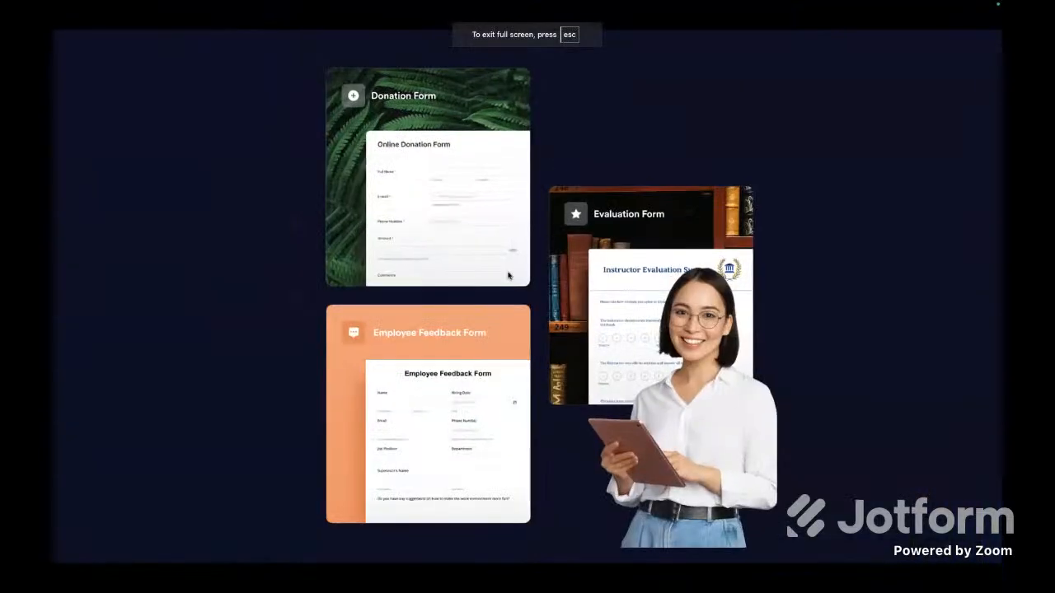